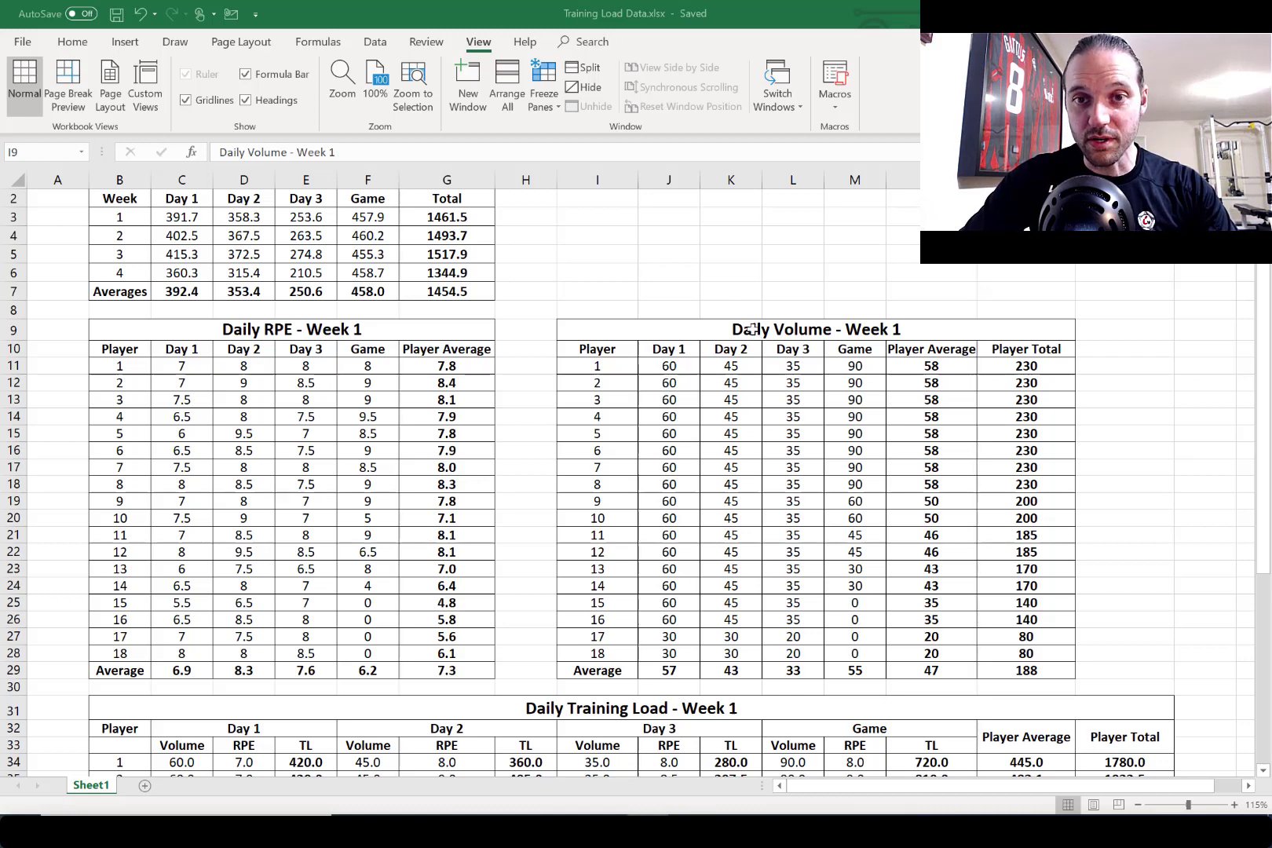
Select the Daily Volume – Week 1 title and step through the player numbers.
left_click(753, 332)
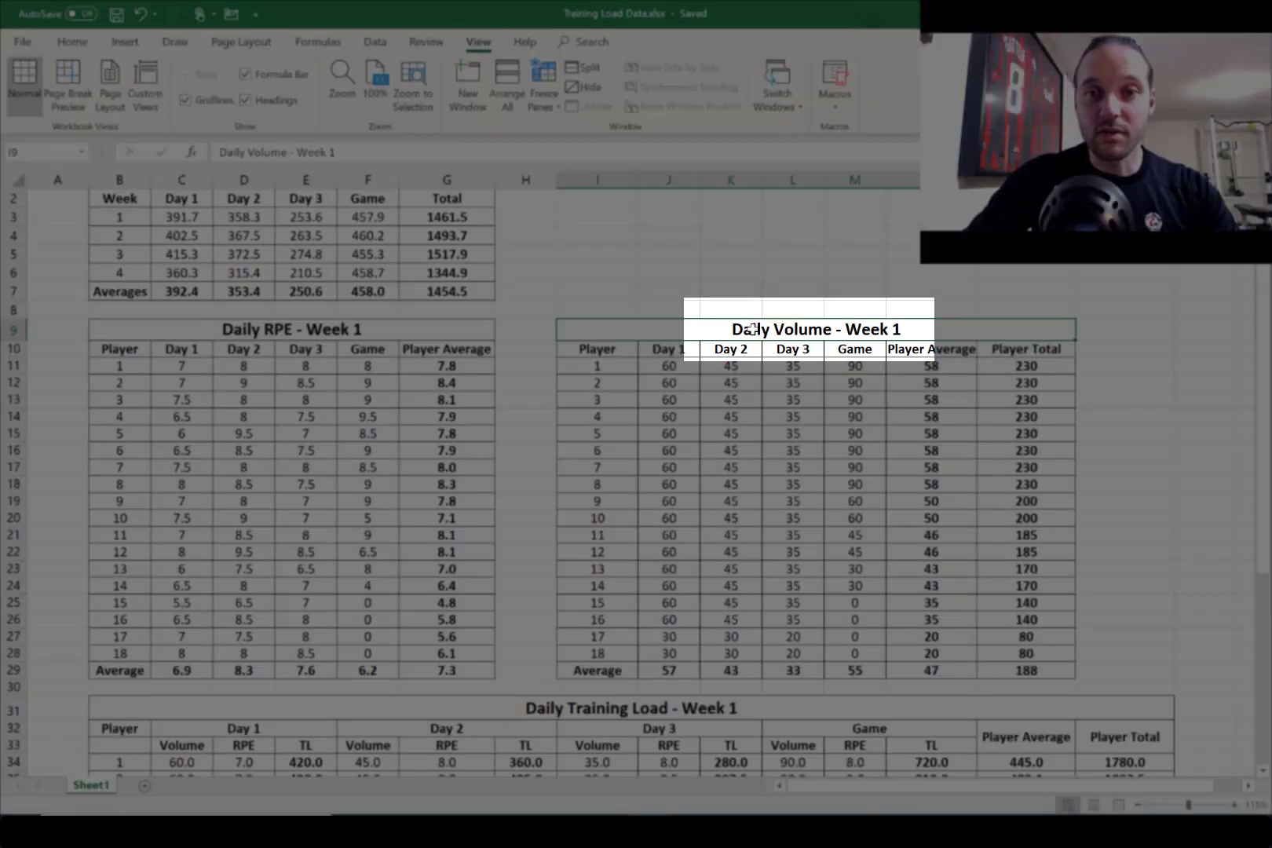
key("Down")
key("Down")
key("Down")
key("Down")
key("Down")
key("Down")
key("Down")
key("Down")
key("Down")
key("Down")
key("Down")
key("Down")
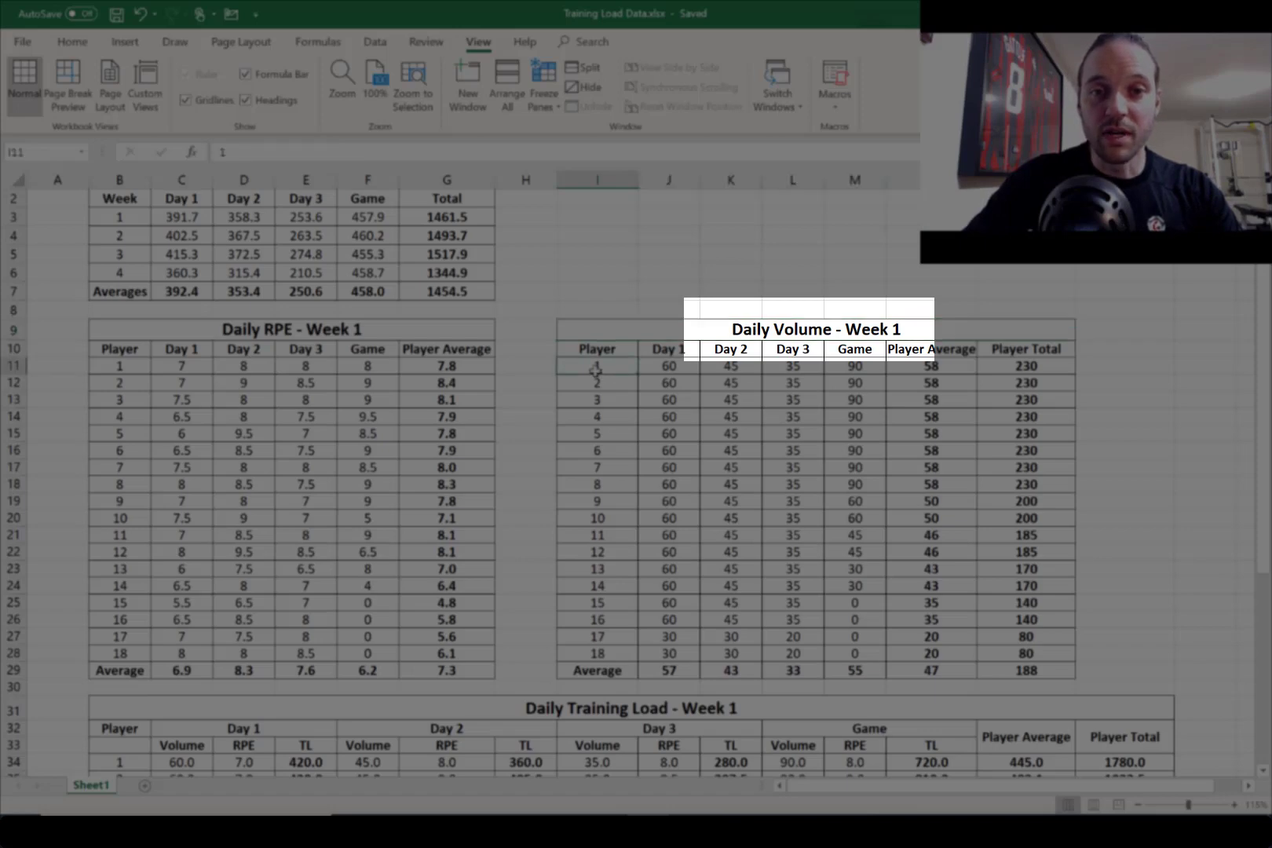
key("Down")
key("Down")
key("Down")
key("Down")
key("Down")
key("Down")
key("Down")
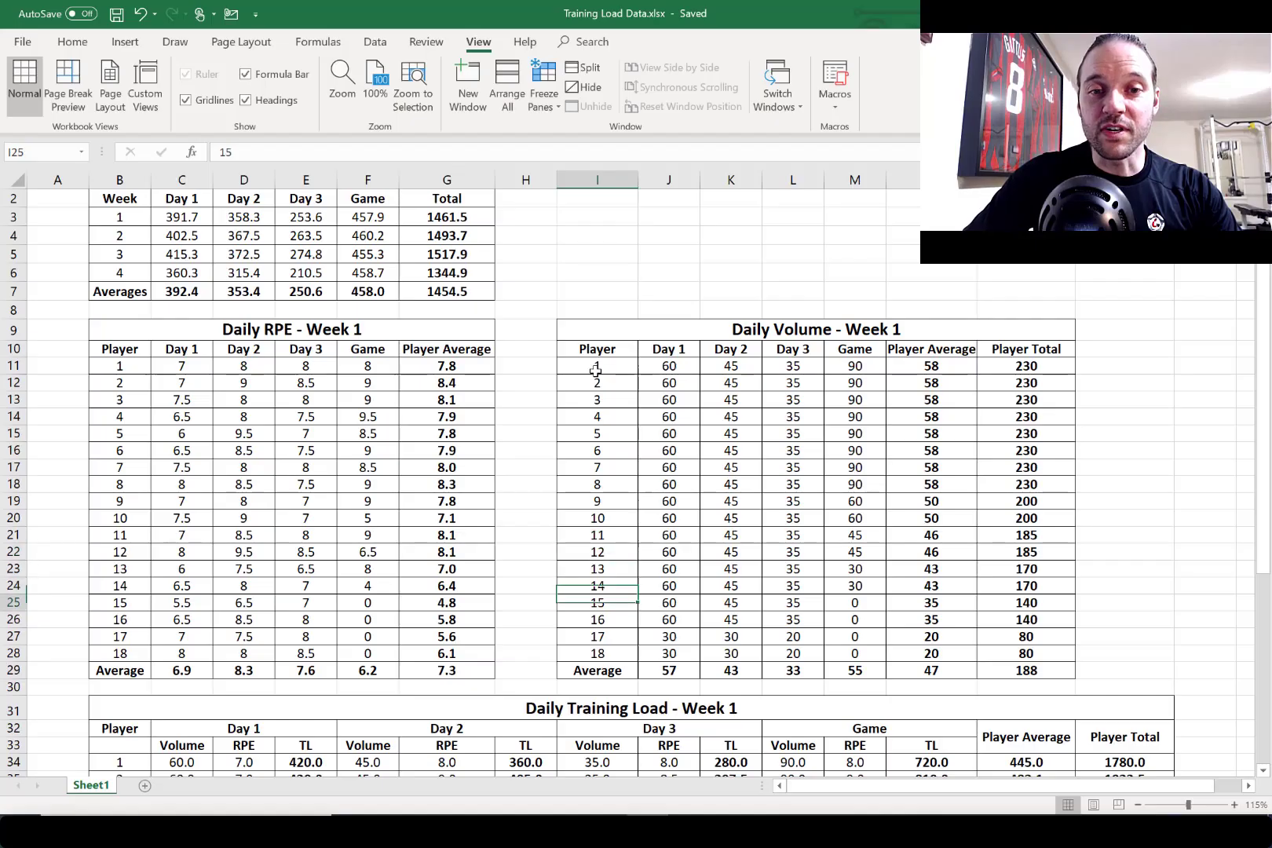
key("Up")
key("Up")
key("Up")
key("Up")
key("Up")
key("Up")
key("Up")
key("Up")
key("Up")
key("Up")
key("Up")
key("Up")
key("Up")
key("Up")
key("Up")
key("Up")
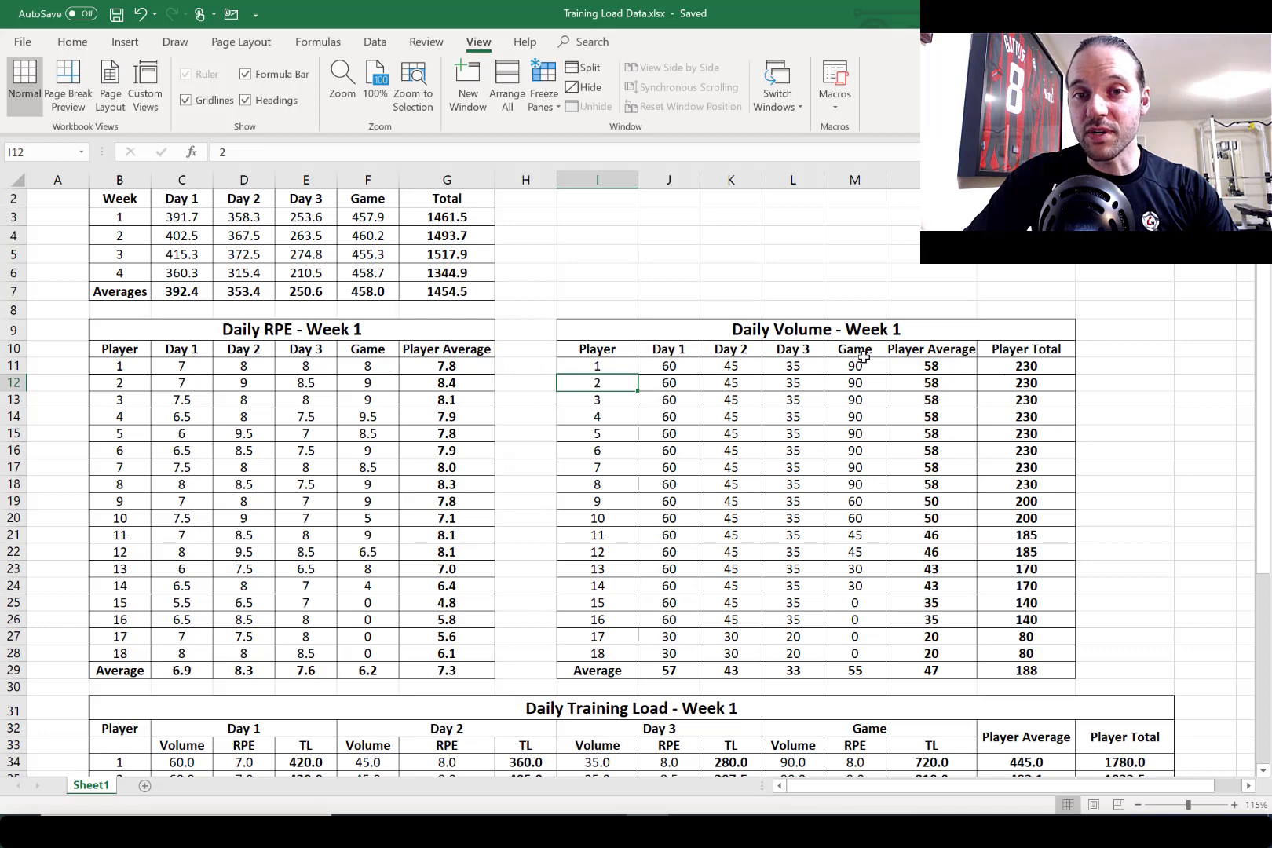
Check player 1's Day 1 and Game volumes, then view the Player Average formula.
left_click(666, 369)
key("Right")
key("Right")
key("Right")
key("Right")
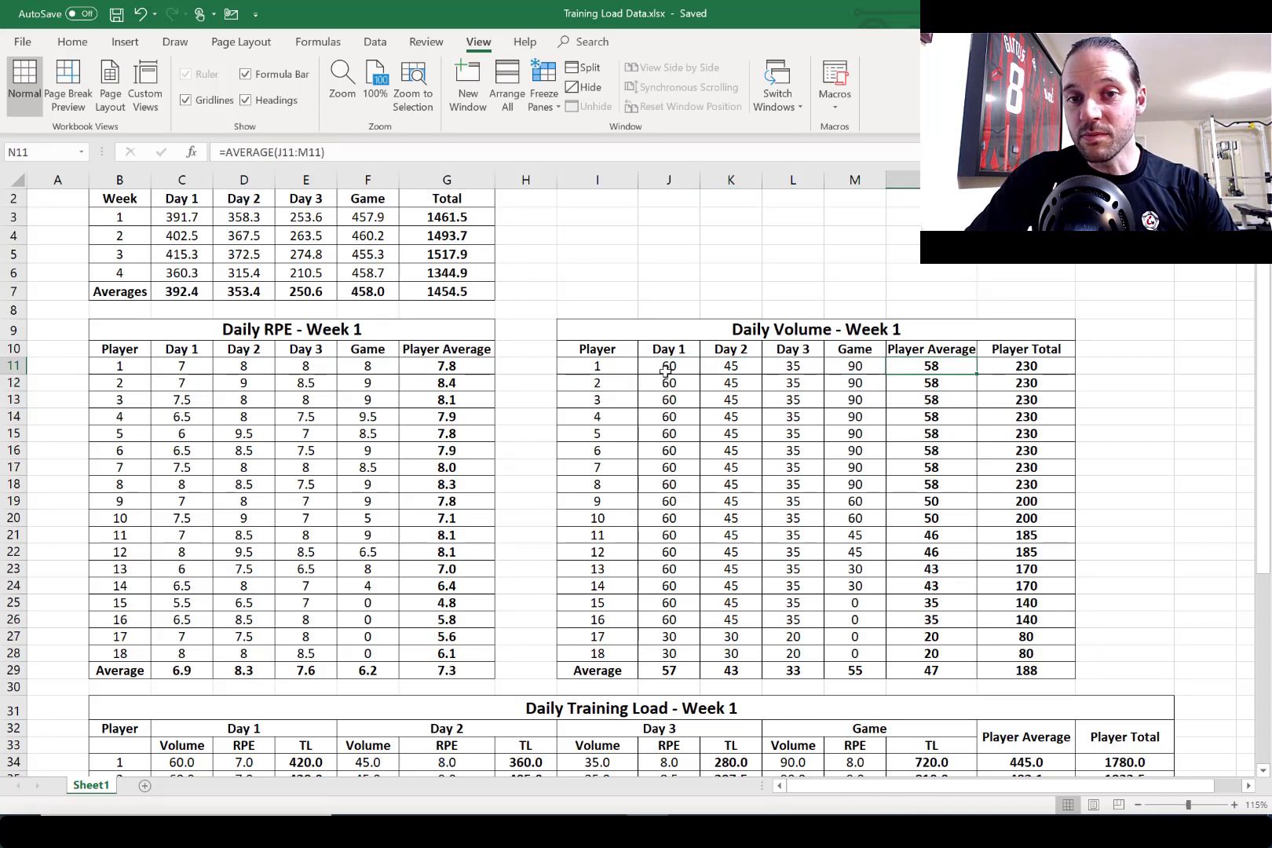
key("Left")
key("Down")
key("Down")
key("Down")
key("Down")
key("Down")
key("Down")
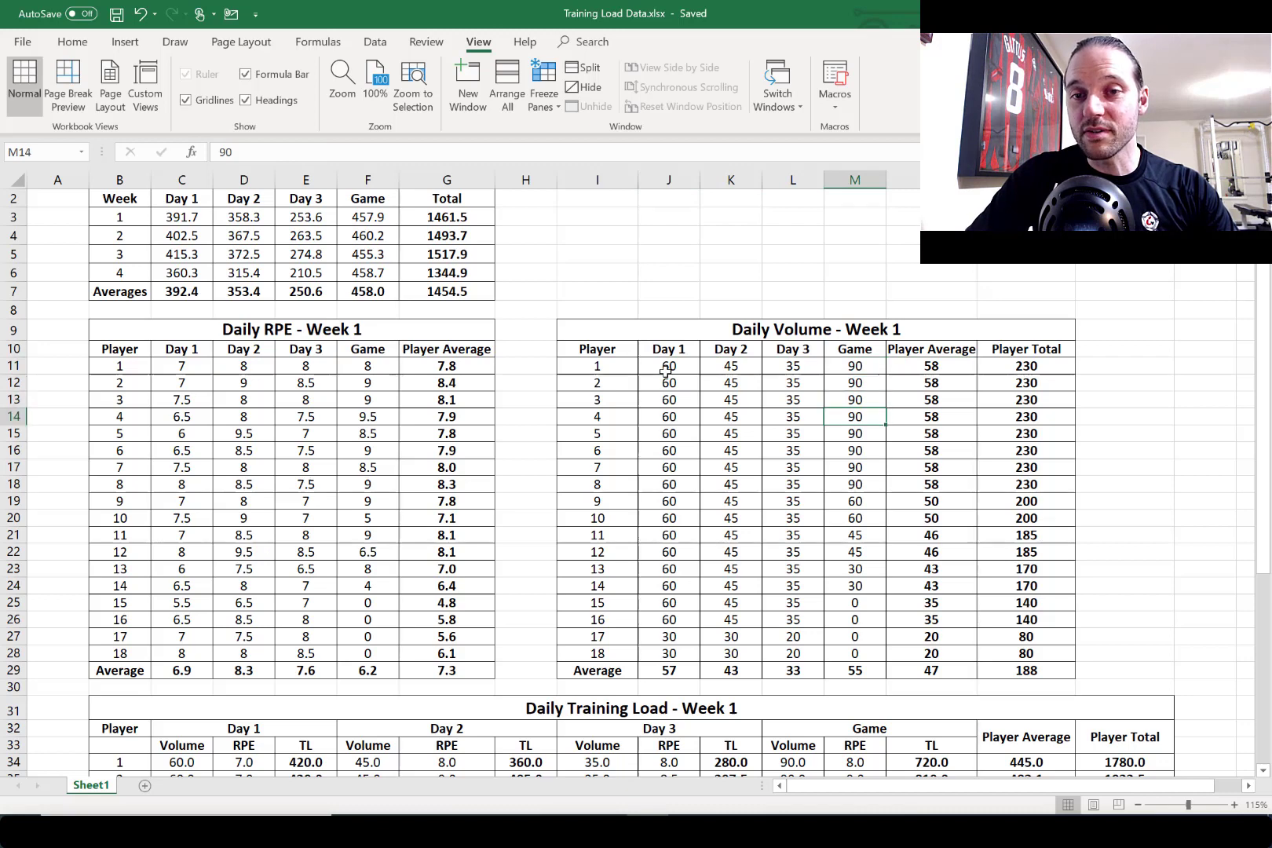
key("Down")
key("Down")
key("Down")
key("Down")
key("Down")
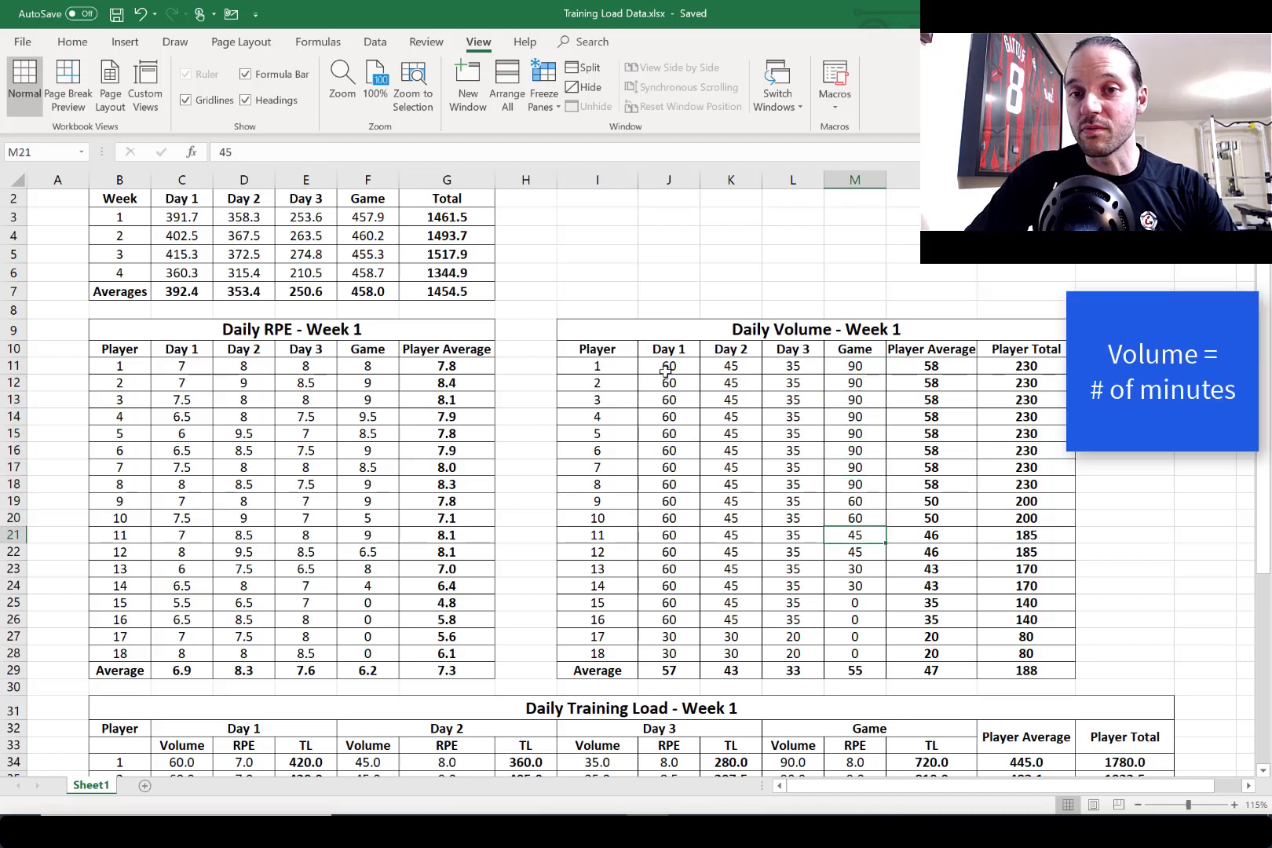
key("Up")
key("Up")
key("Up")
key("Up")
key("Up")
key("Up")
key("Up")
key("Up")
key("Up")
key("Up")
key("Up")
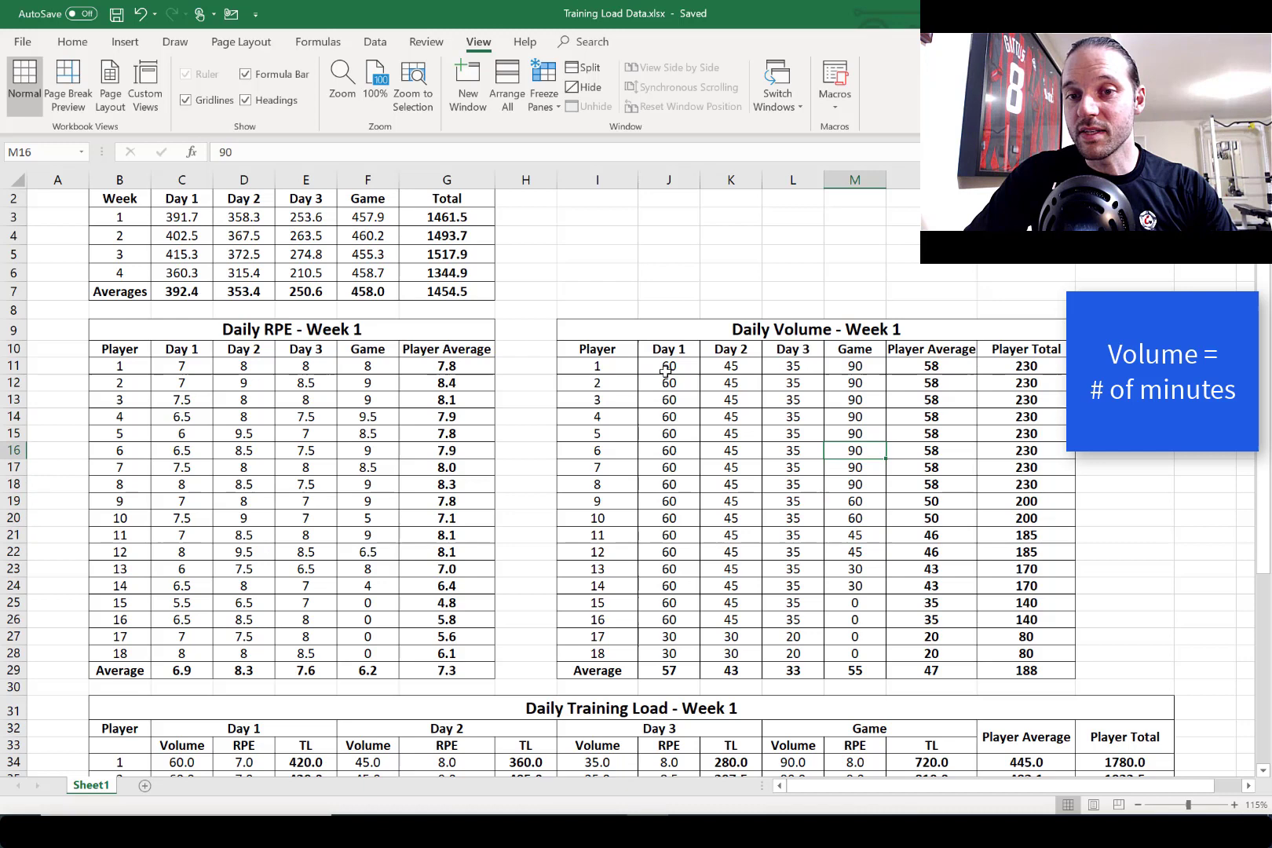
key("Right")
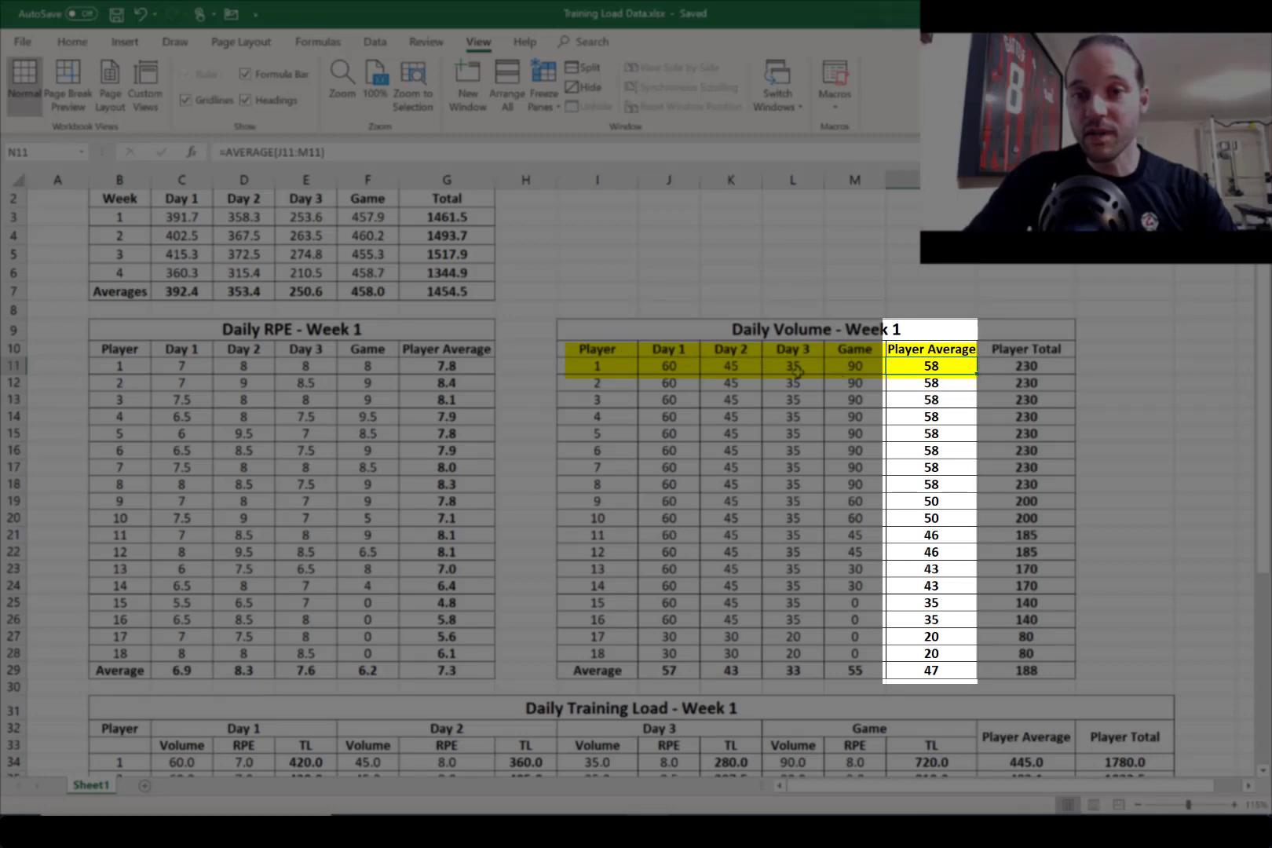
Review player 1's Player Total formula and the volume table's Average-row formulas.
left_click(688, 367)
key("Right")
key("Right")
key("Right")
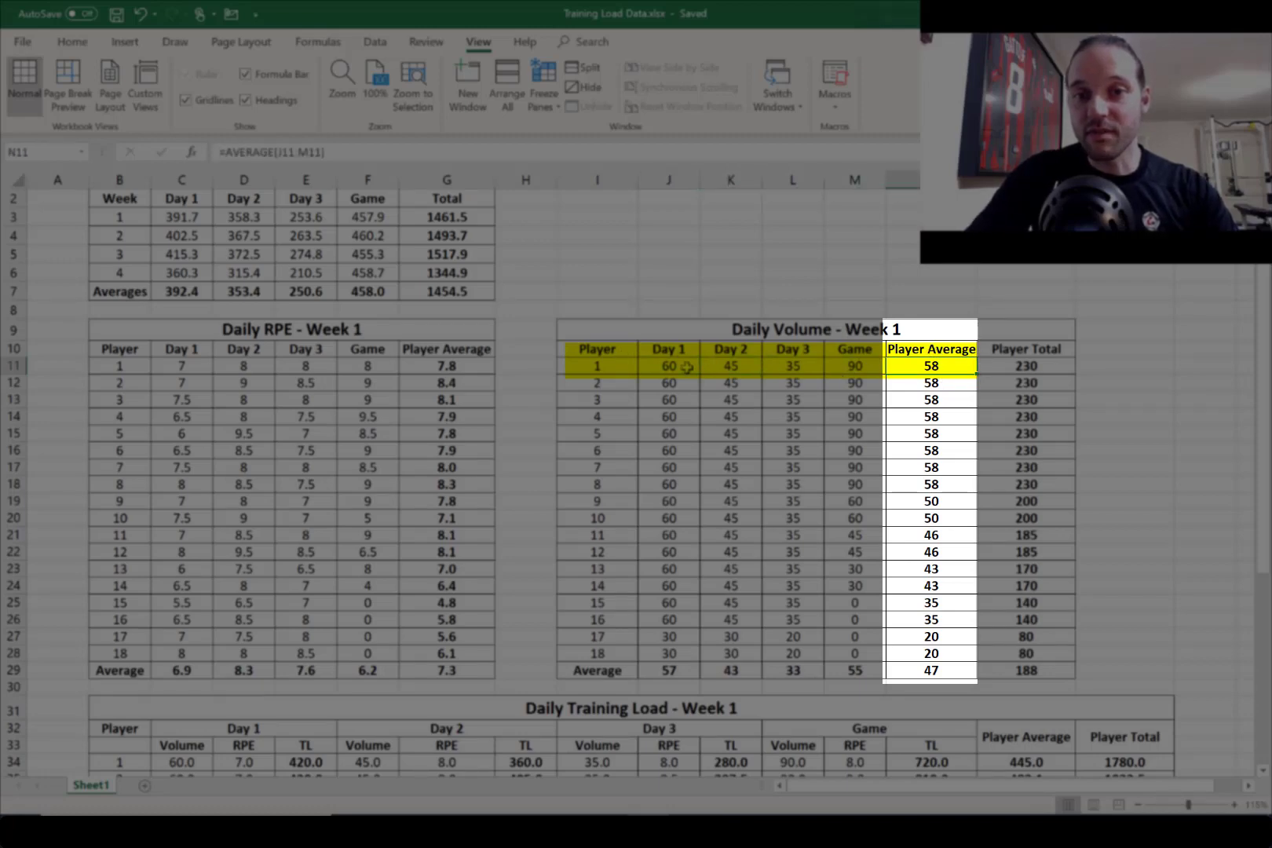
key("Right")
key("Right")
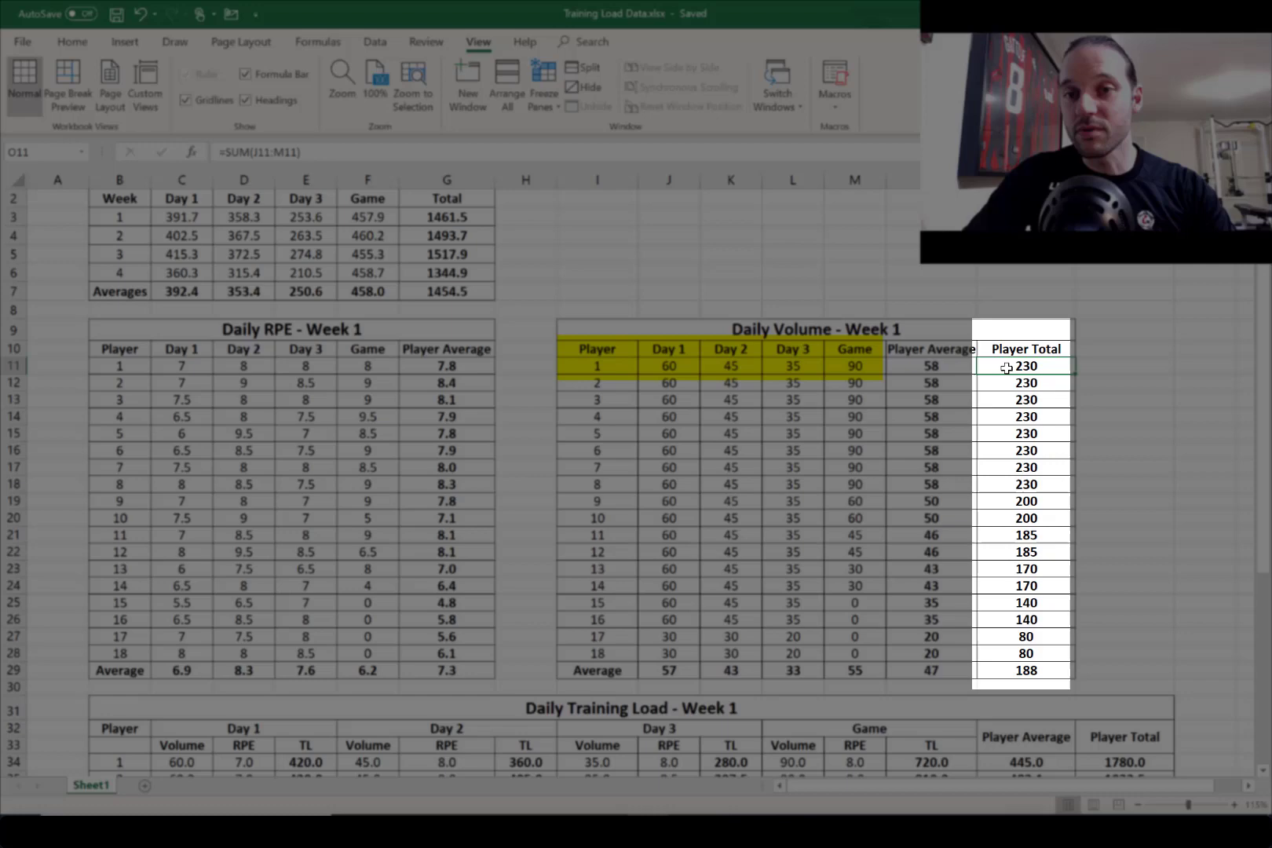
left_click(677, 367)
key("Right")
key("Right")
key("Right")
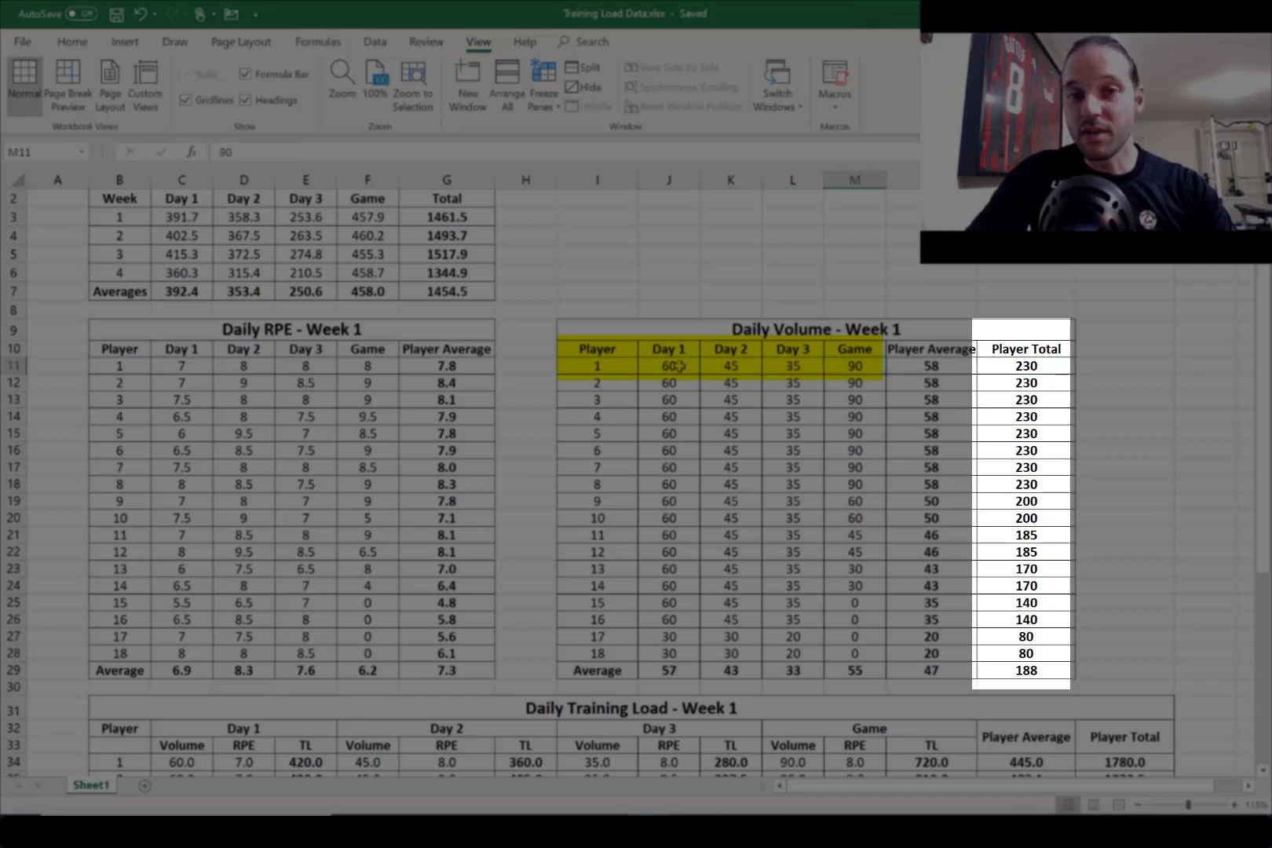
key("Right")
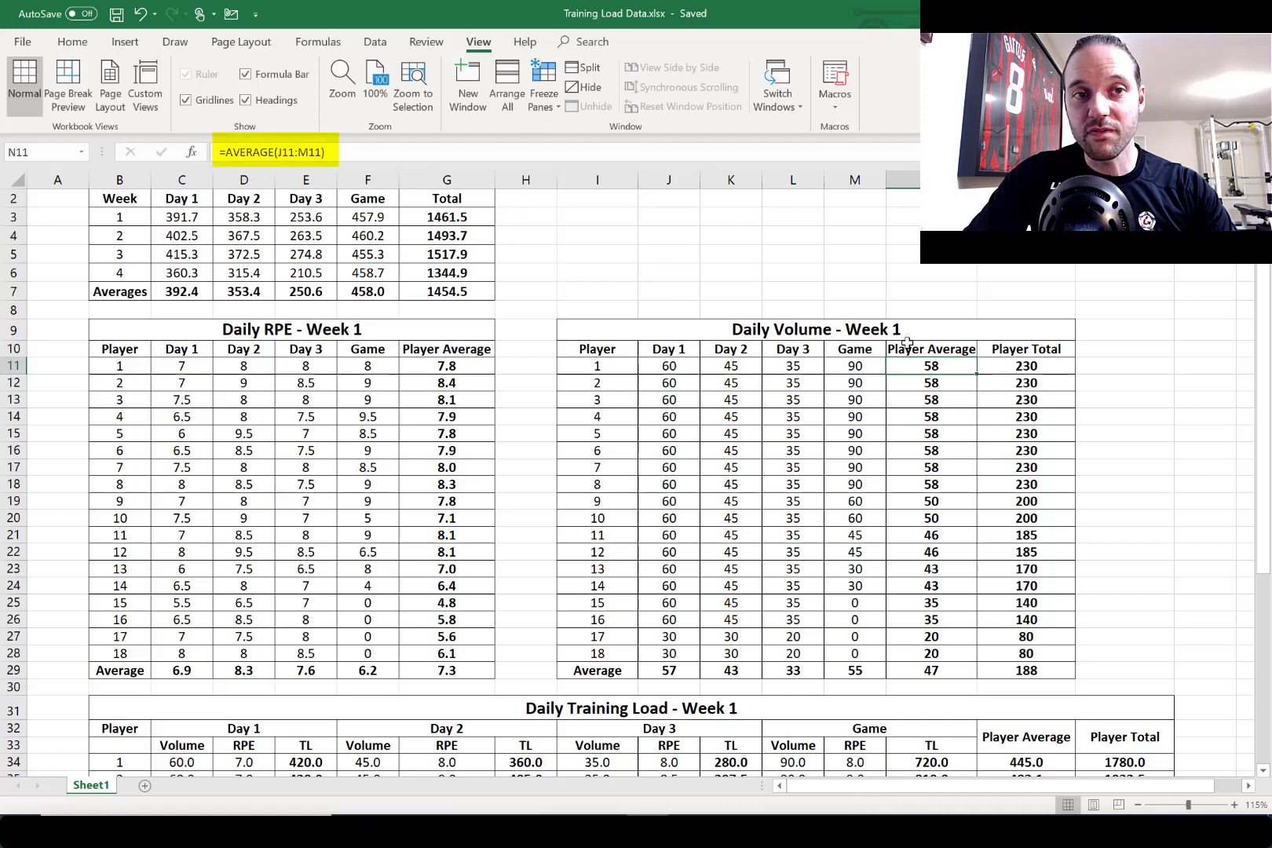
left_click(988, 365)
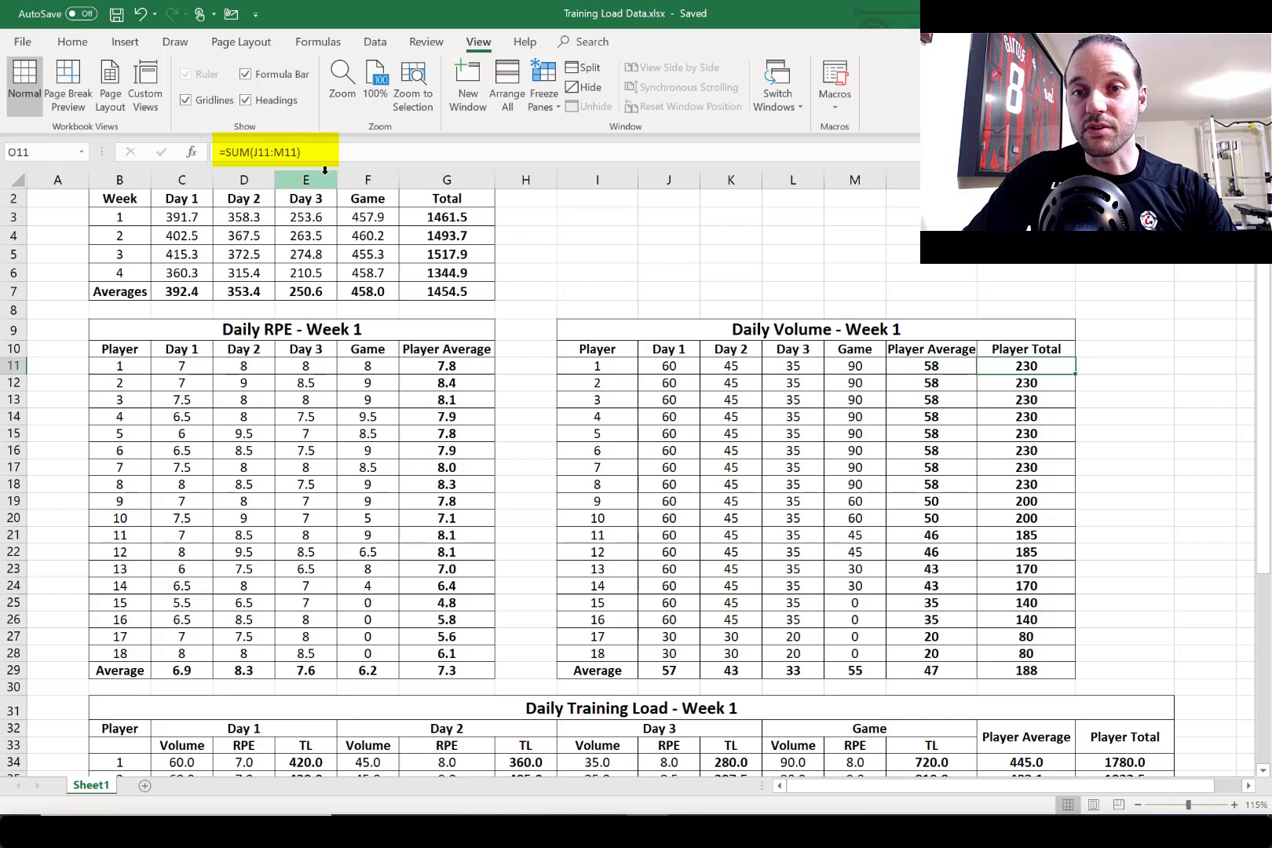
left_click(663, 672)
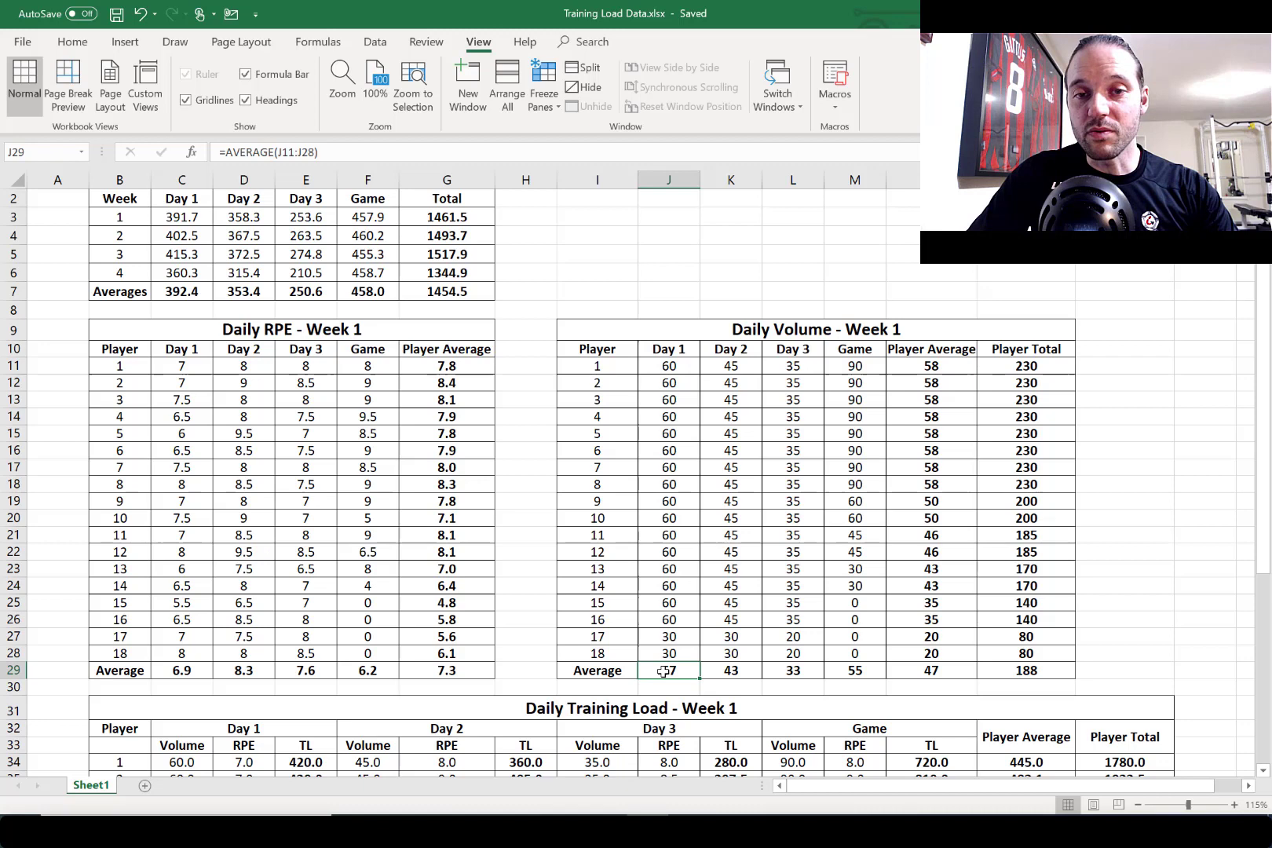
key("Right")
key("Right")
key("Right")
key("Right")
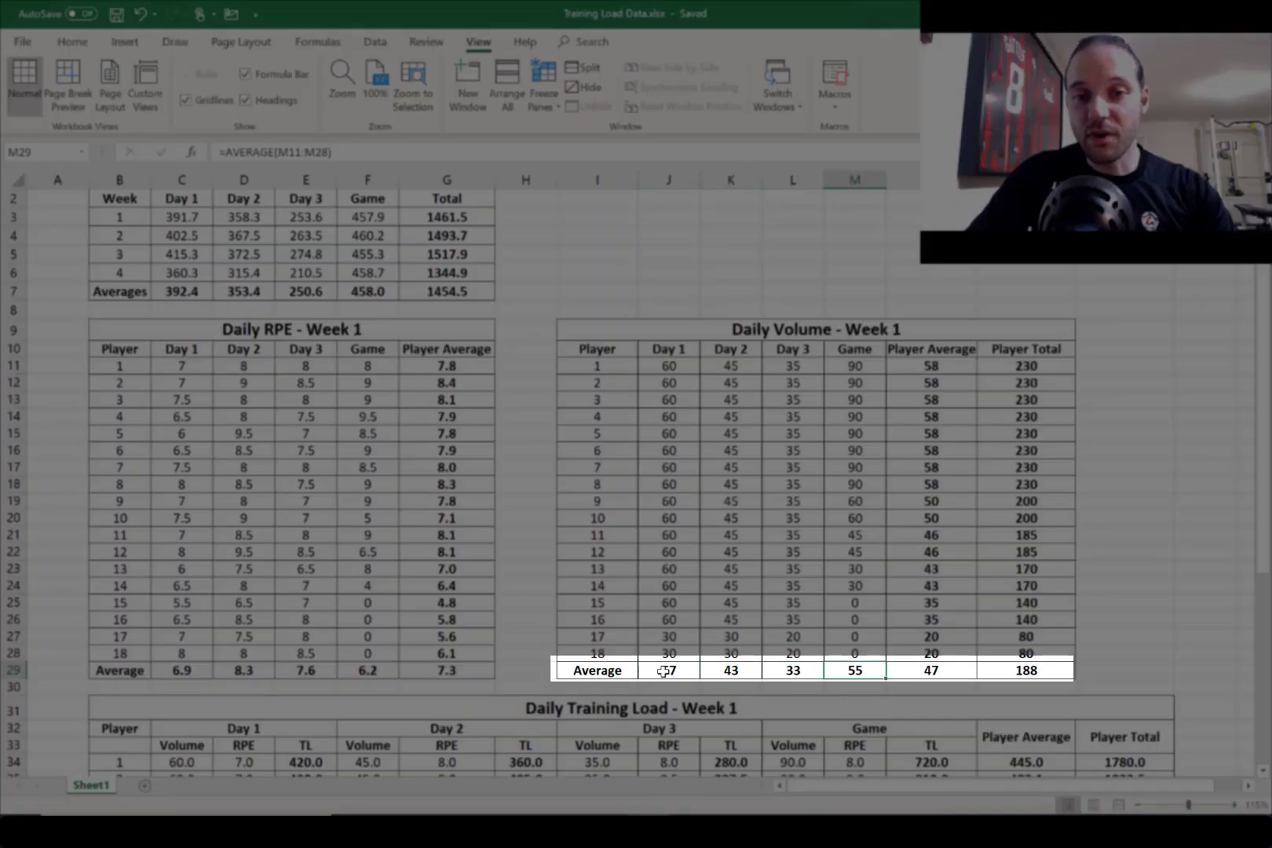
key("Right")
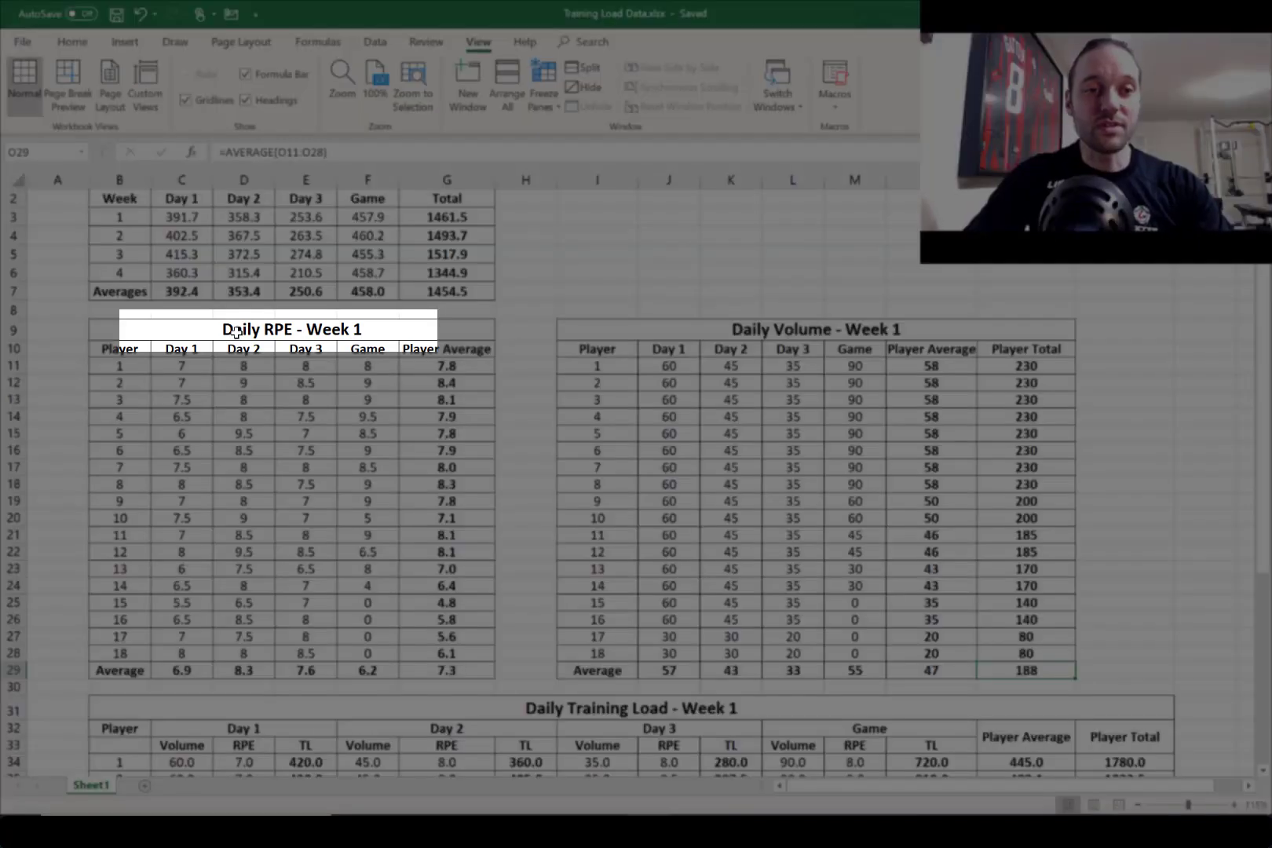
In the Daily RPE – Week 1 table, walk player 1's row to the average RPE formula.
left_click(236, 331)
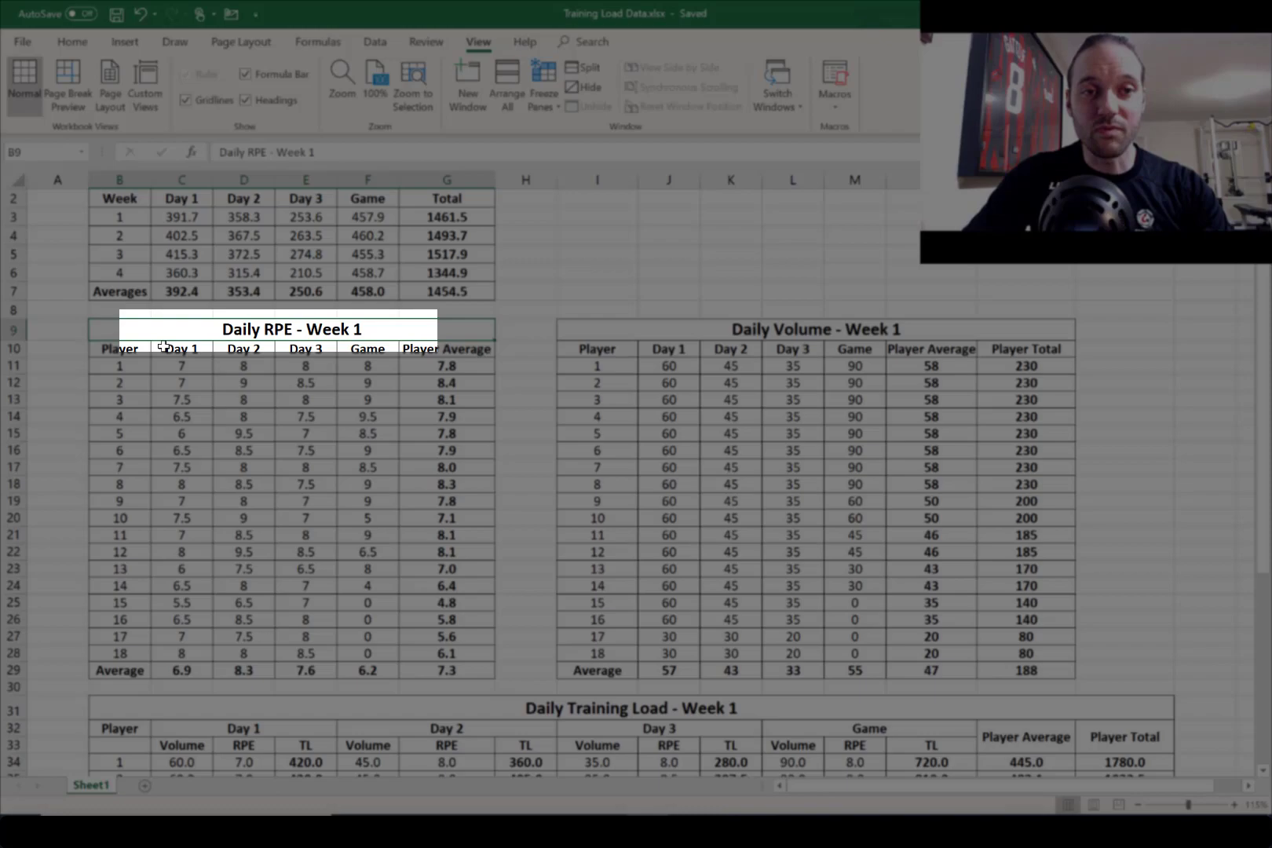
left_click(114, 368)
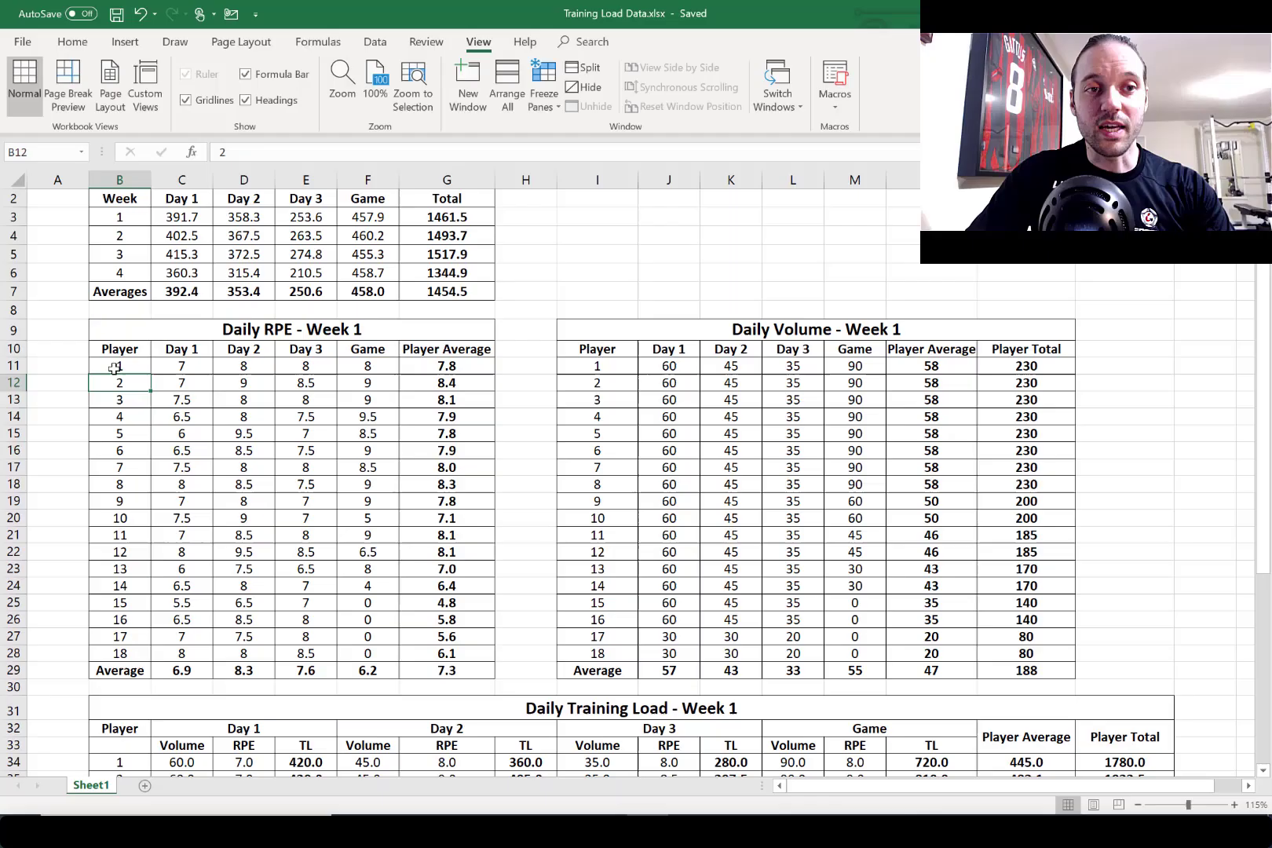
key("Down")
key("Down")
key("Down")
key("Right")
key("Up")
key("Up")
key("Up")
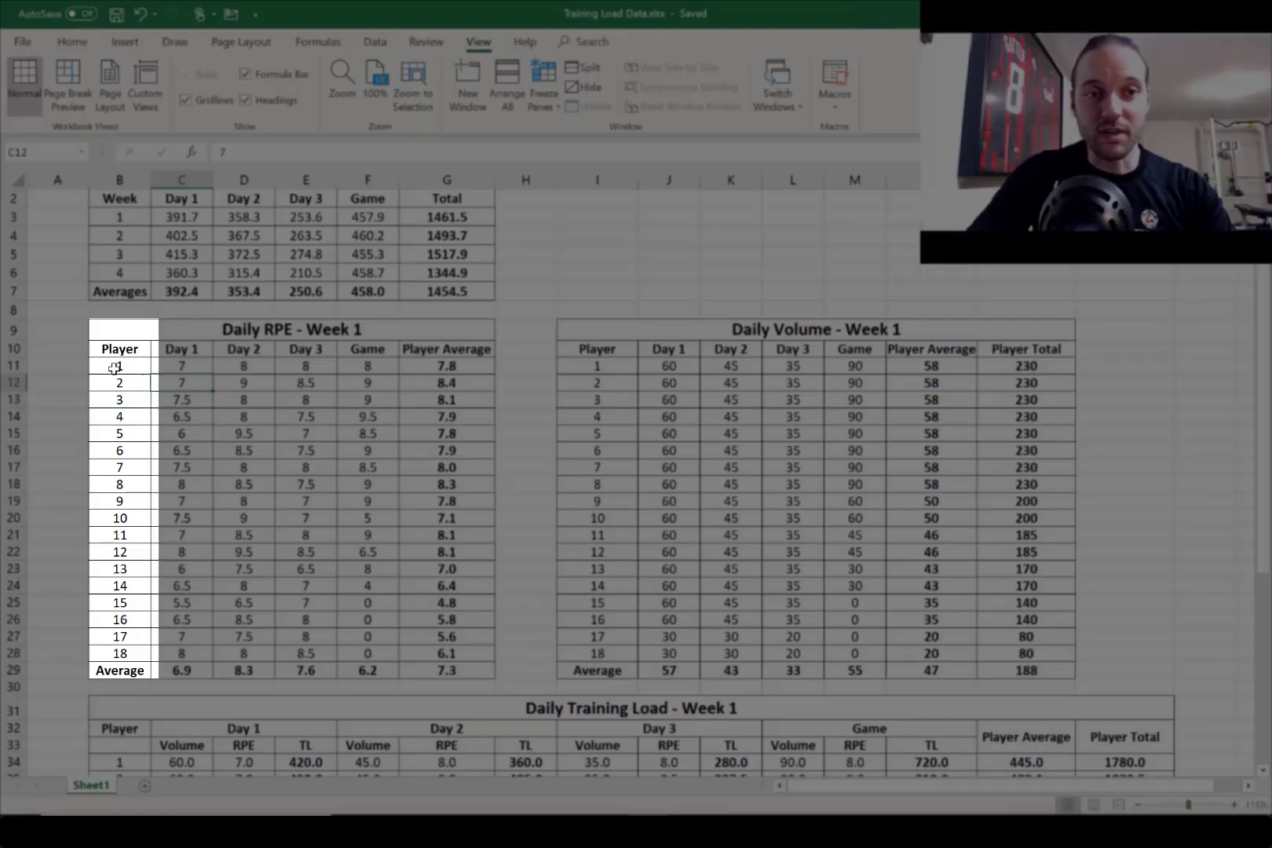
key("Right")
key("Right")
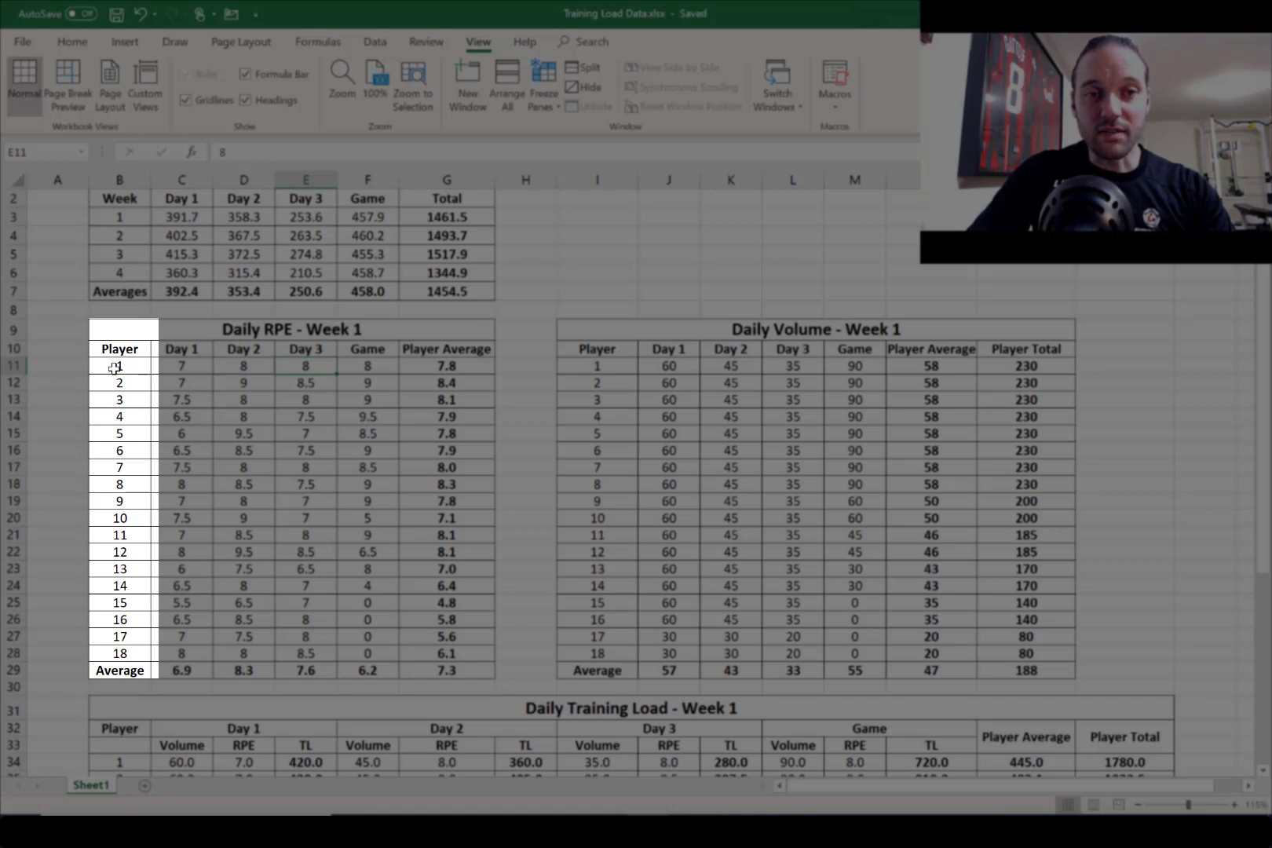
key("Right")
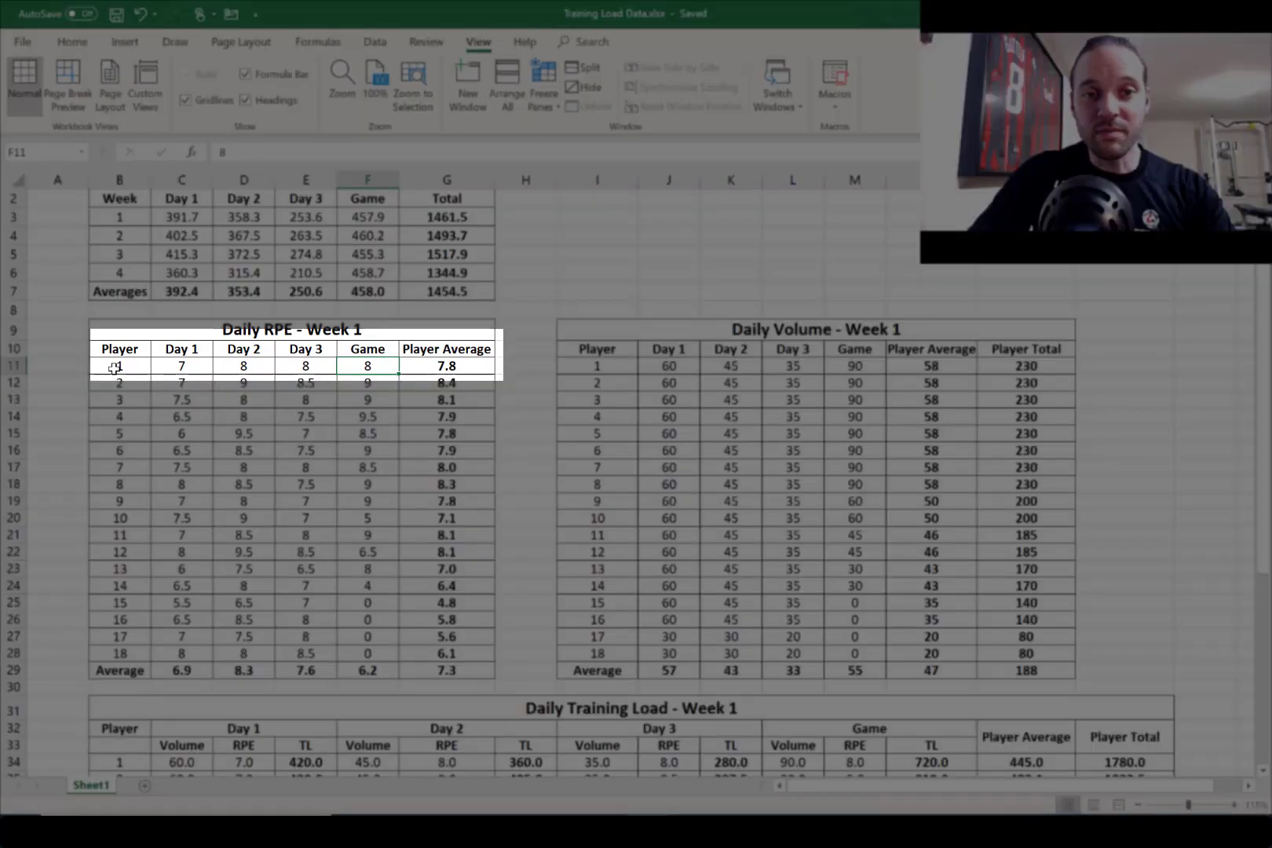
key("Right")
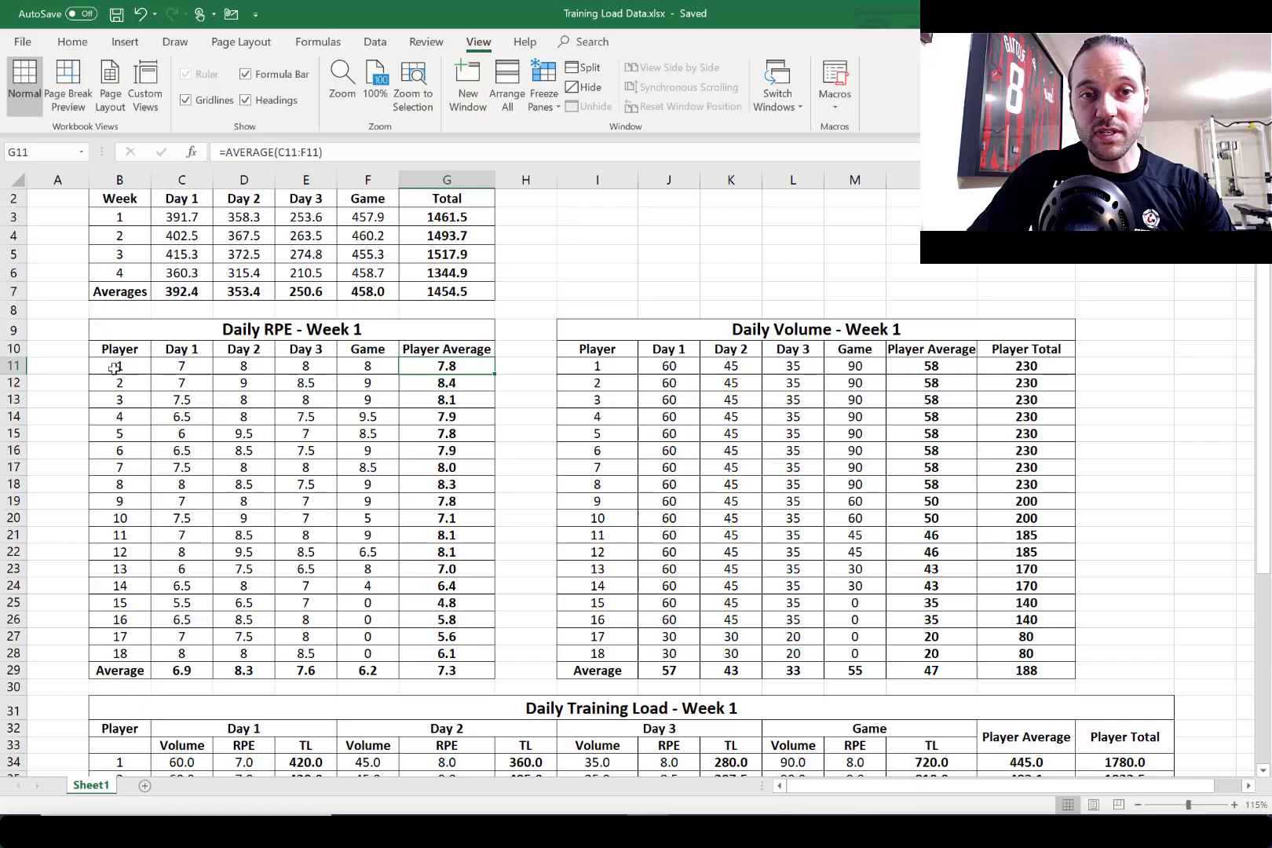
Check the RPE Average-row formulas for Day 1 and Game, plus player 1's Day 3 and Day 1 RPE.
key("Down")
key("Down")
key("Down")
key("Down")
key("Down")
key("Down")
key("Down")
key("Down")
key("Down")
key("Down")
key("Down")
key("Down")
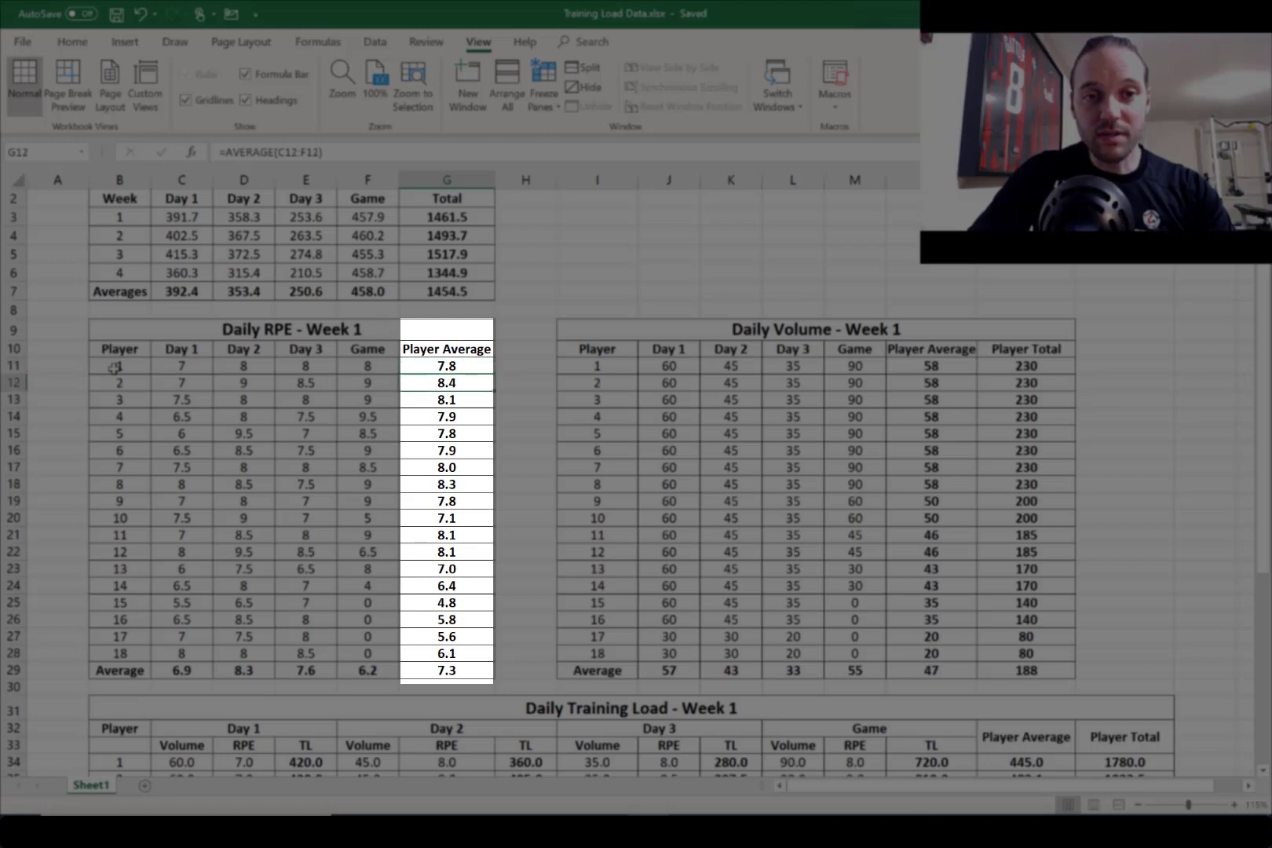
key("Down")
key("Down")
key("Down")
key("Down")
key("Down")
key("Down")
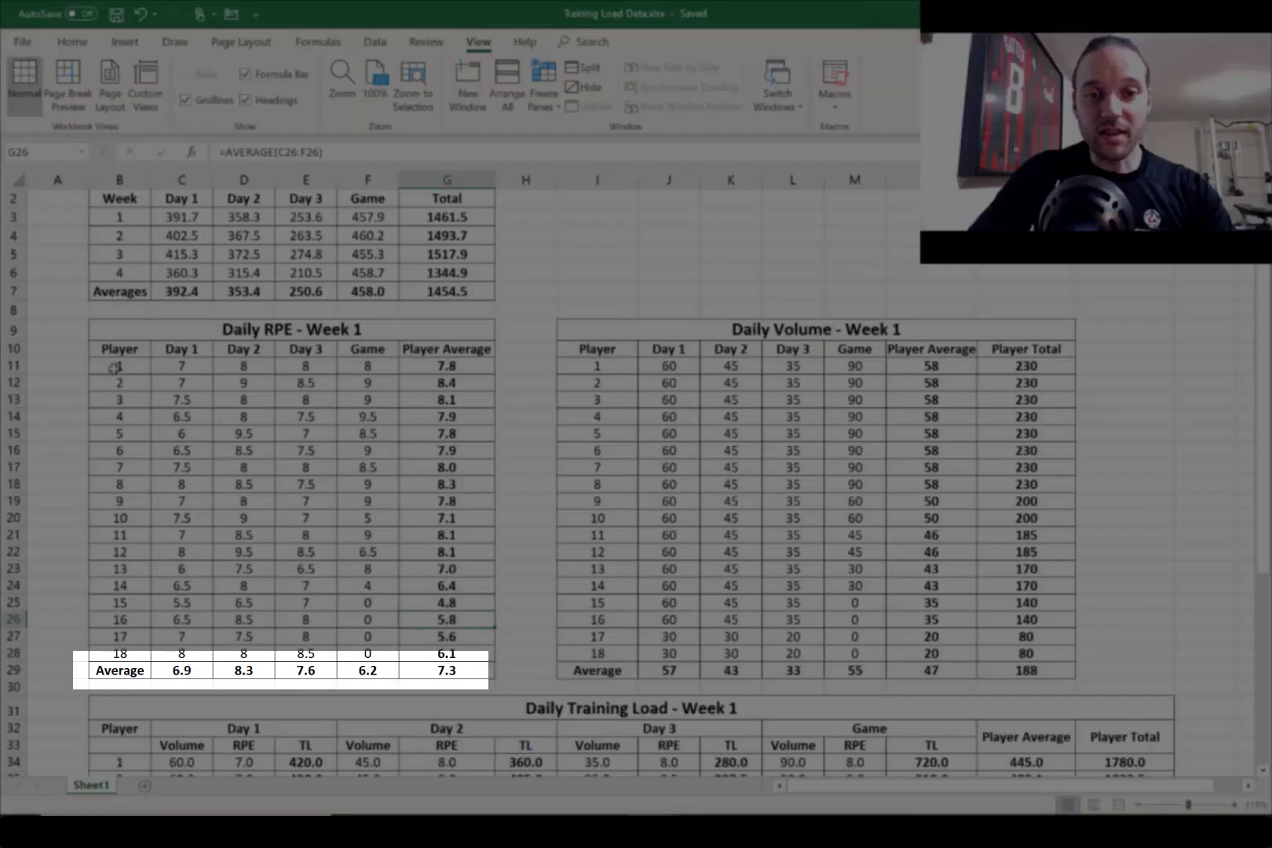
key("Left")
key("Left")
key("Left")
key("Left")
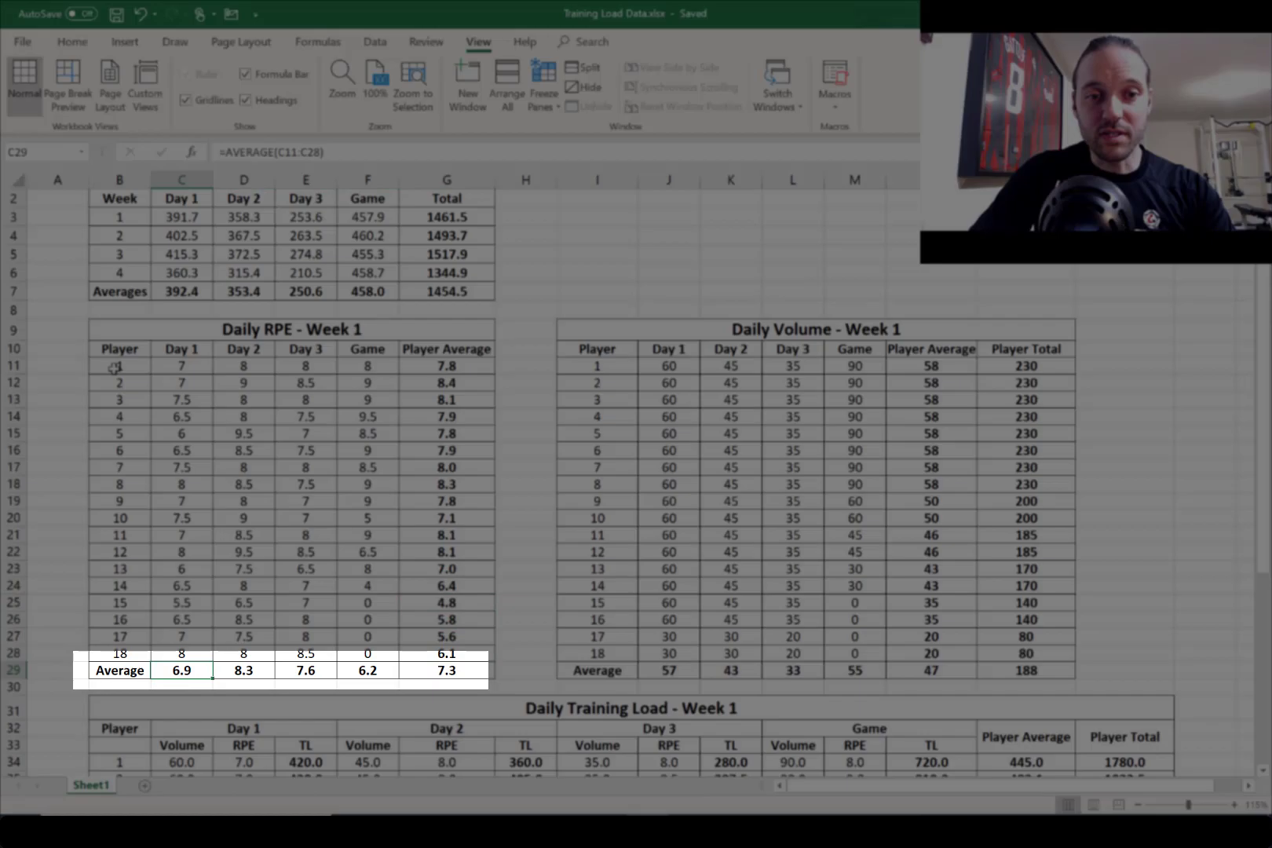
key("Right")
key("Right")
key("Right")
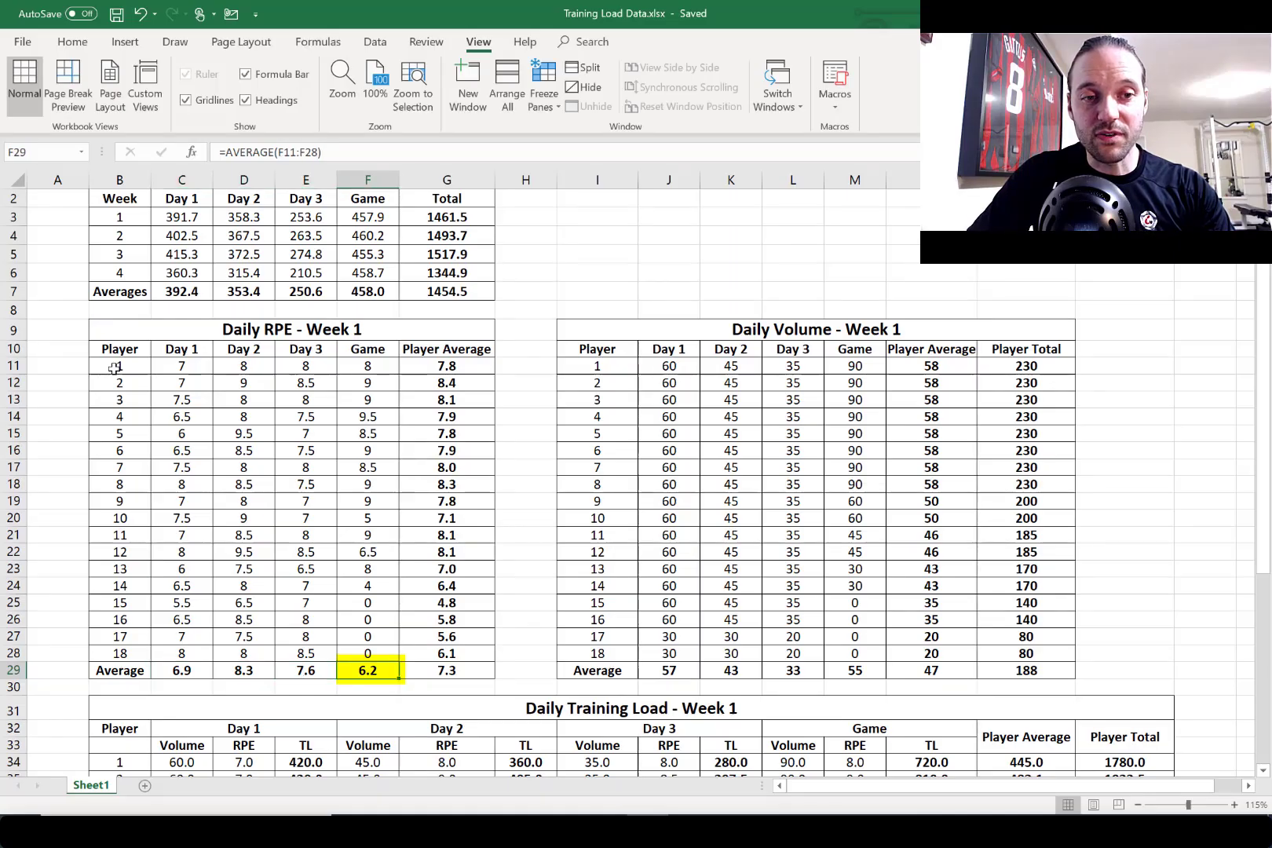
key("Up")
key("Up")
key("Up")
key("Up")
key("Up")
key("Up")
key("Up")
key("Up")
key("Up")
key("Up")
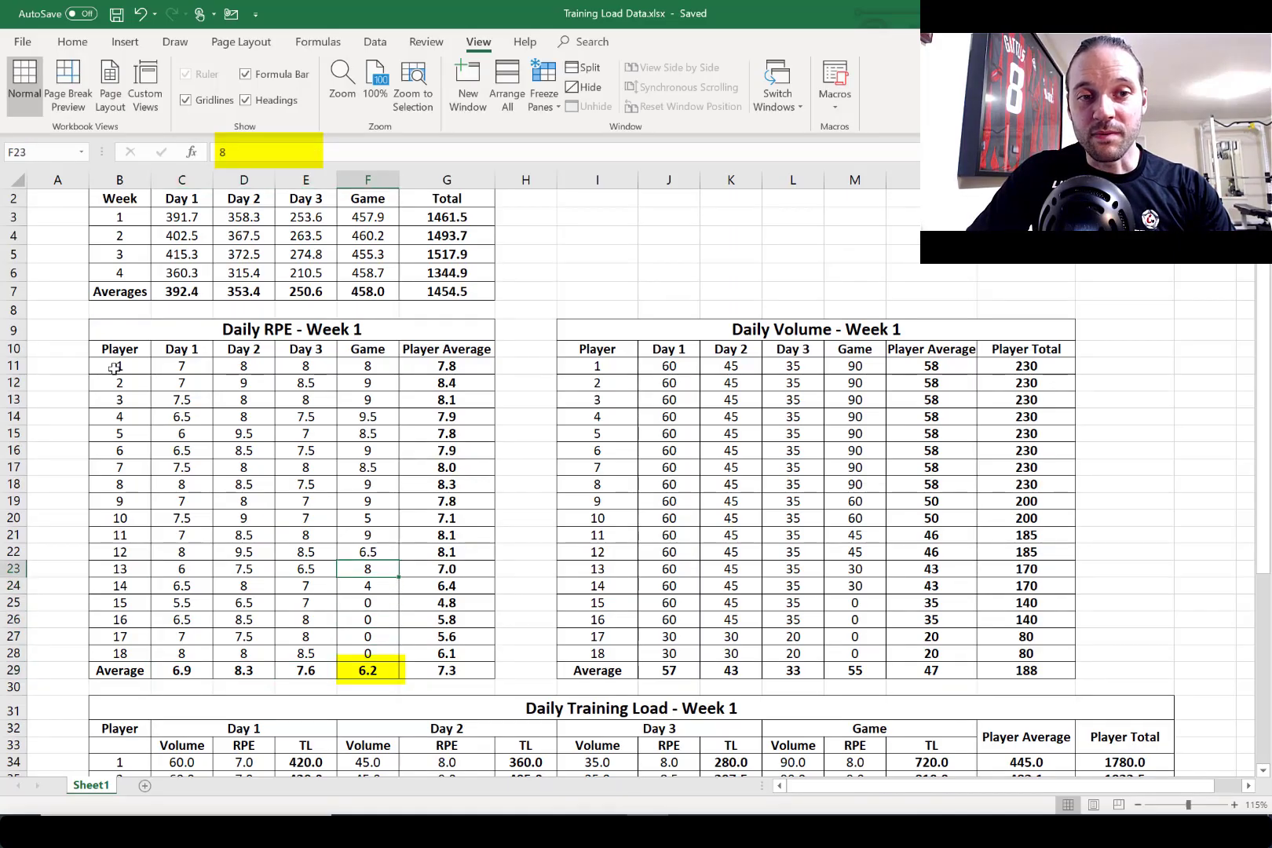
key("Up")
key("Up")
key("Up")
key("Up")
key("Up")
key("Up")
key("Up")
key("Up")
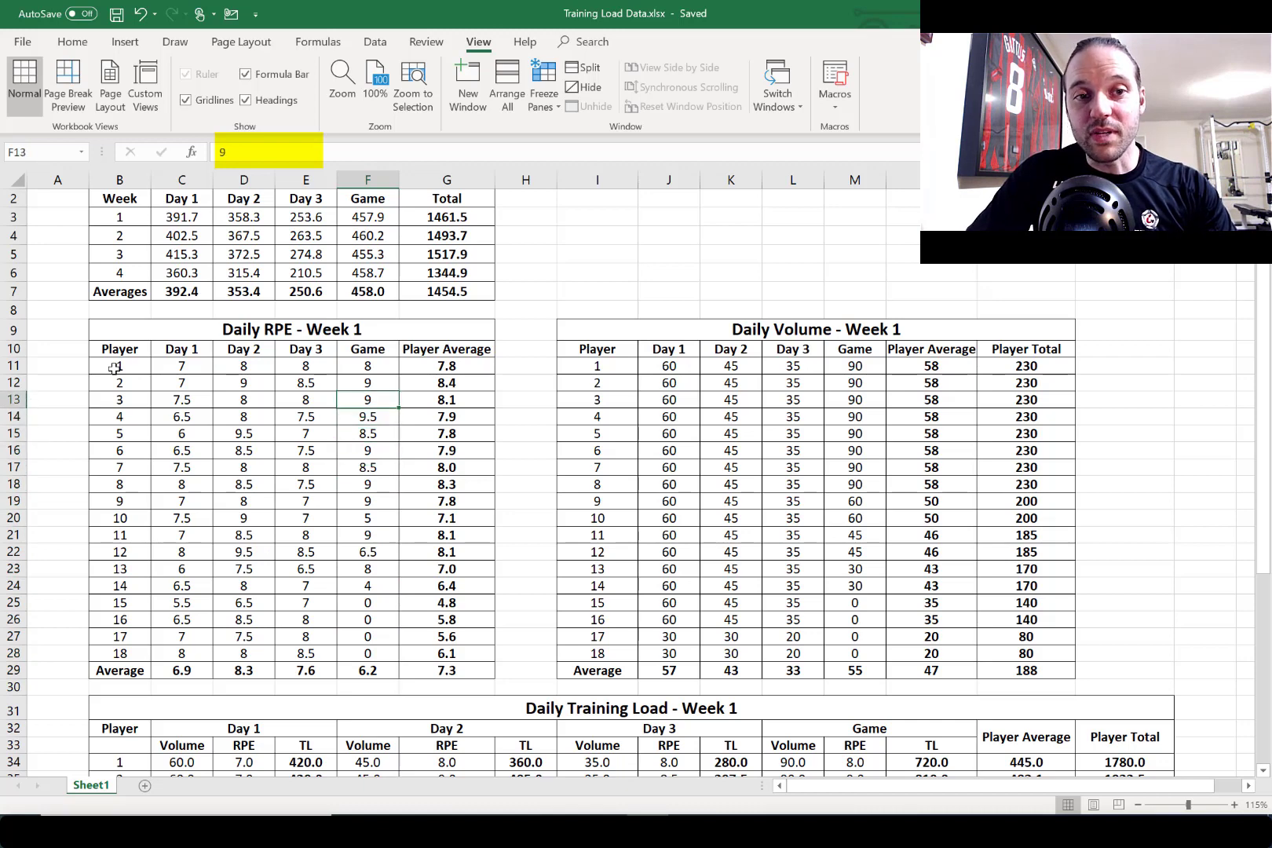
key("Left")
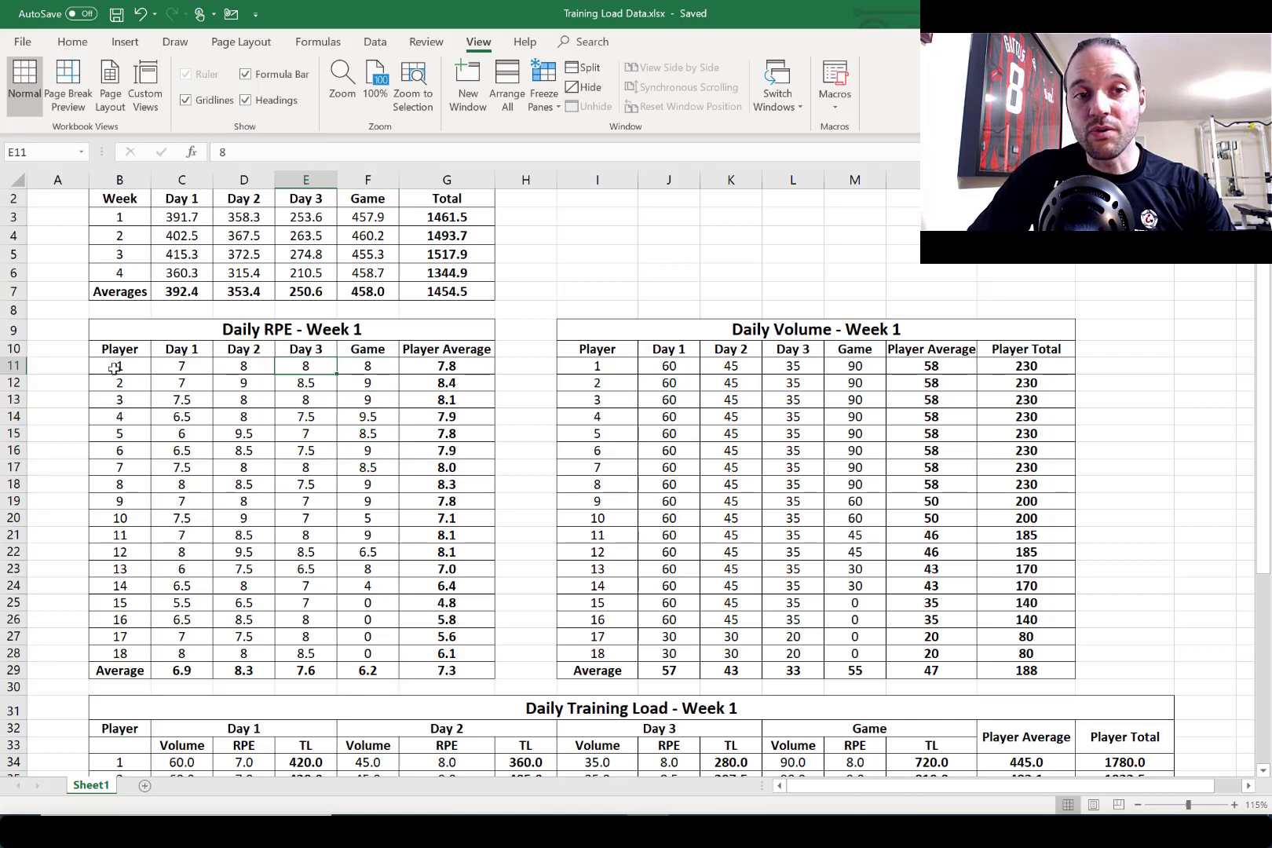
key("Down")
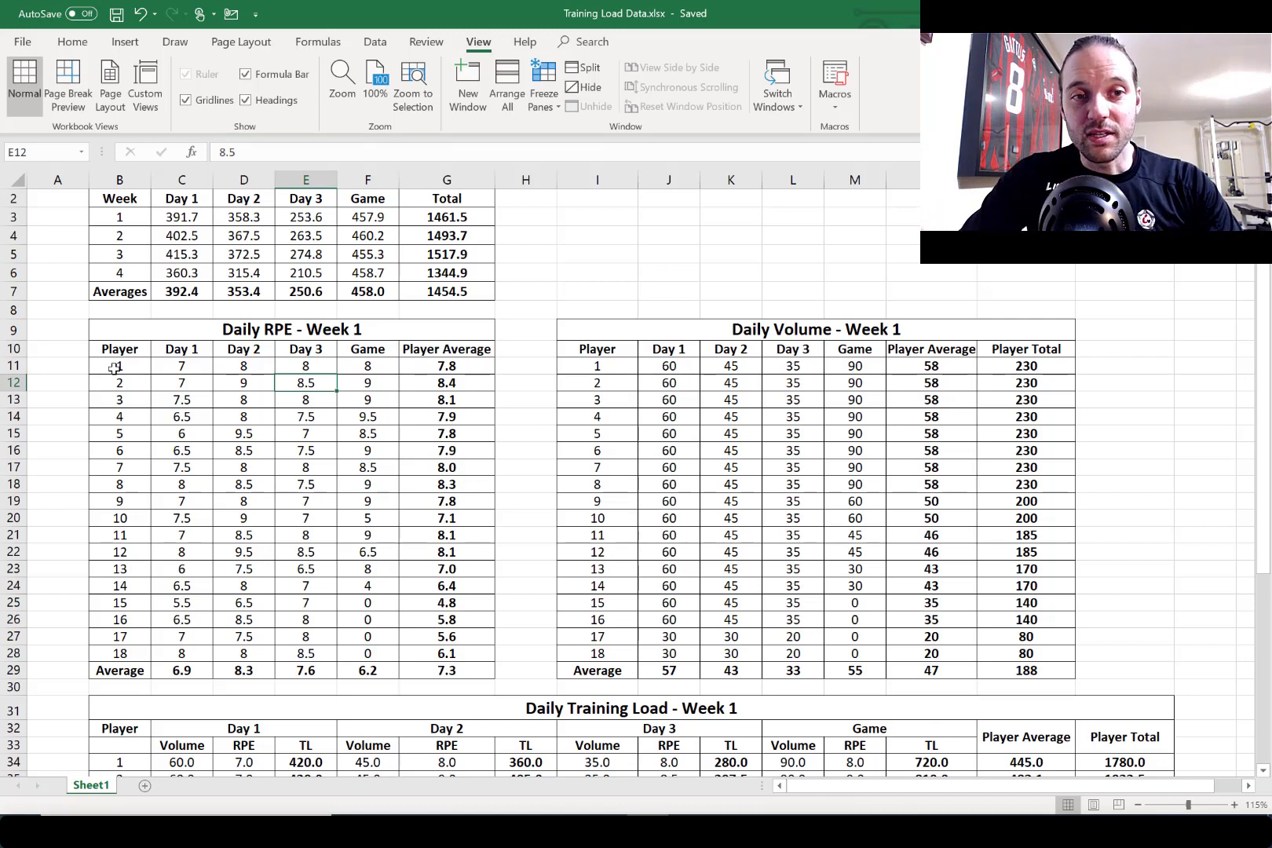
left_click(189, 371)
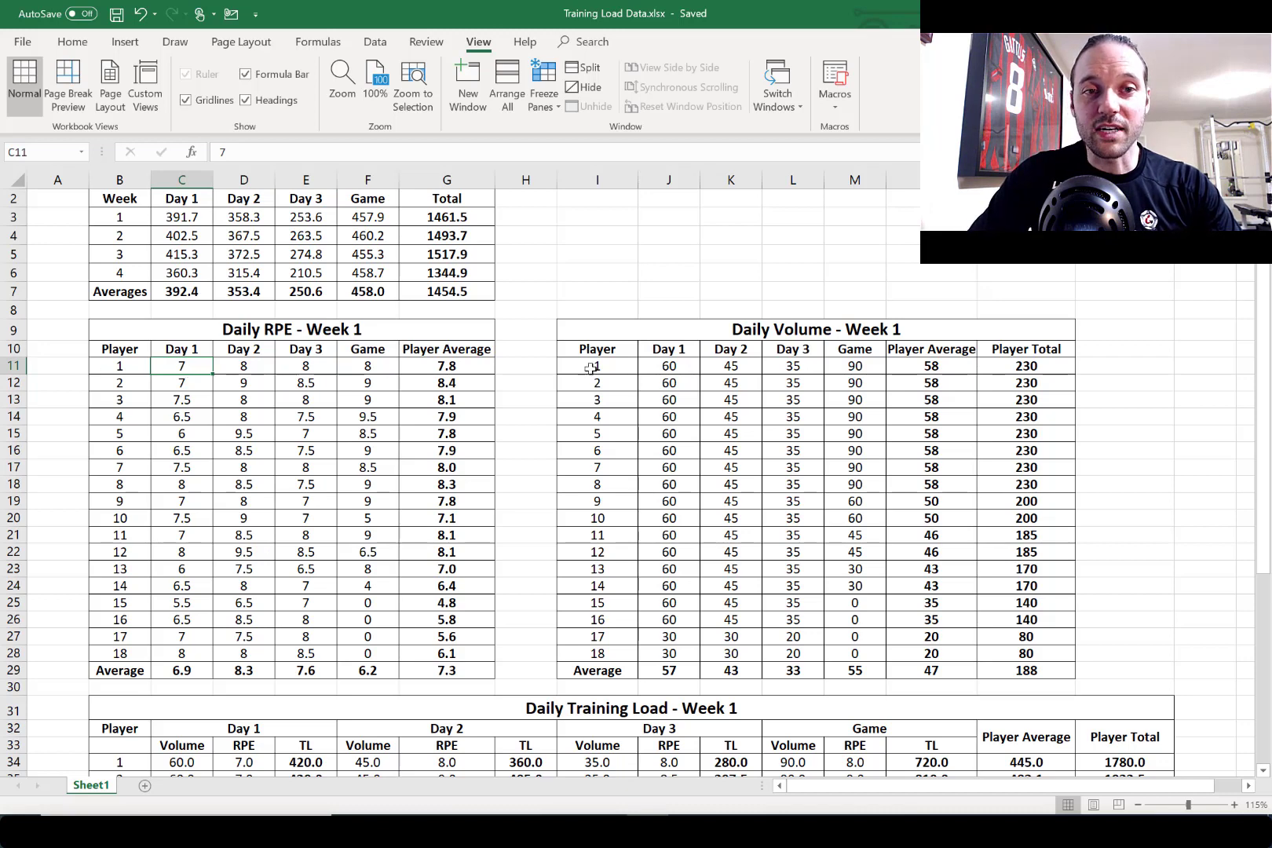
Scroll down to the Daily Training Load – Week 1 table and inspect player 1's Day 3 TL formula.
left_click(750, 330)
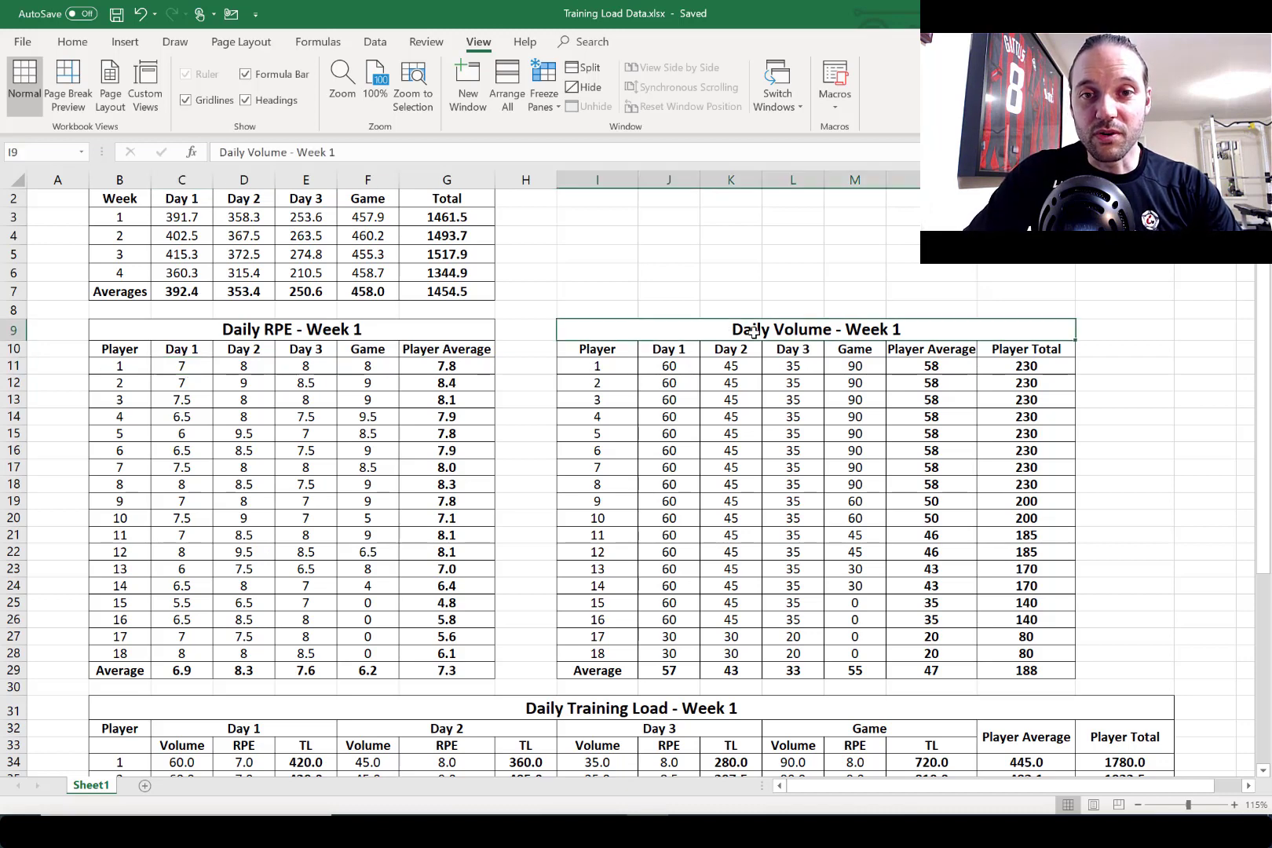
left_click(428, 333)
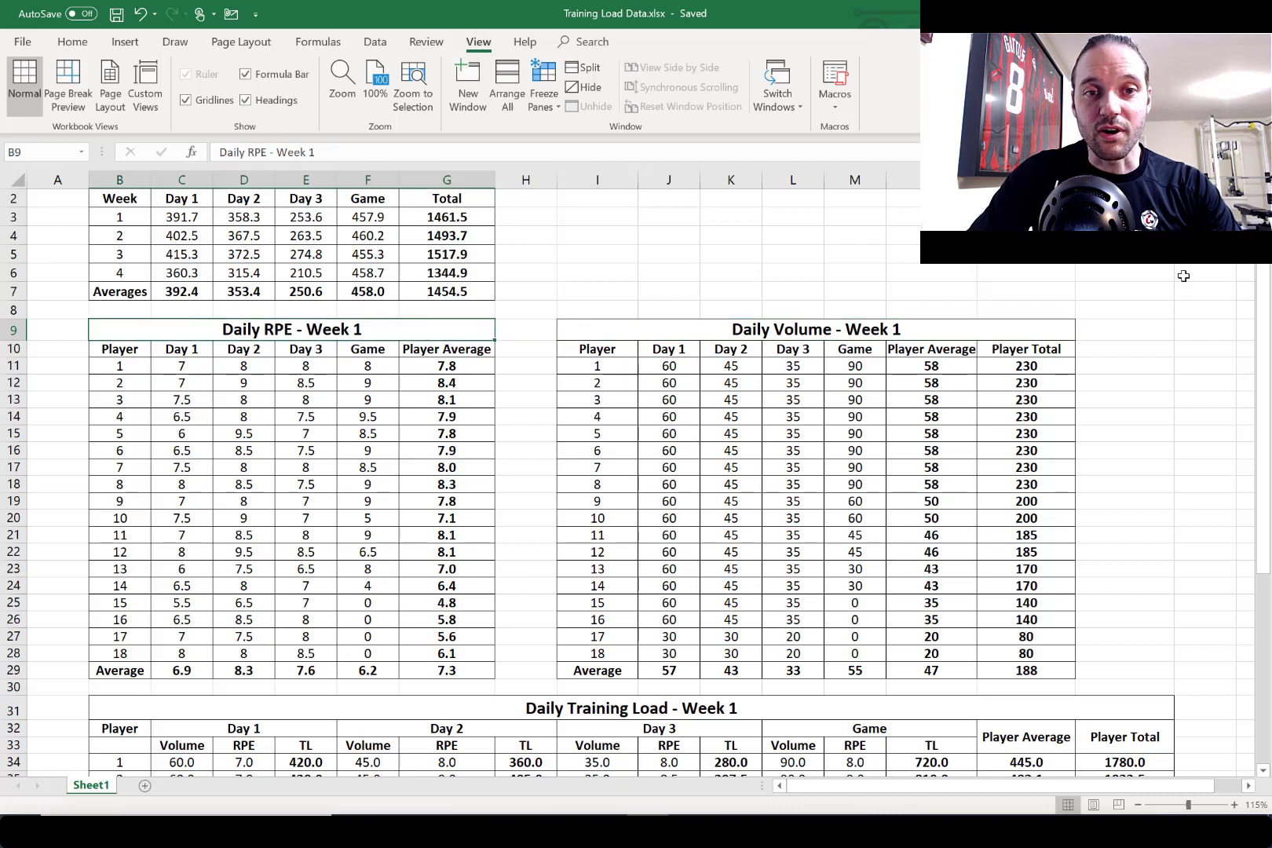
left_click_drag(1265, 337, 1268, 454)
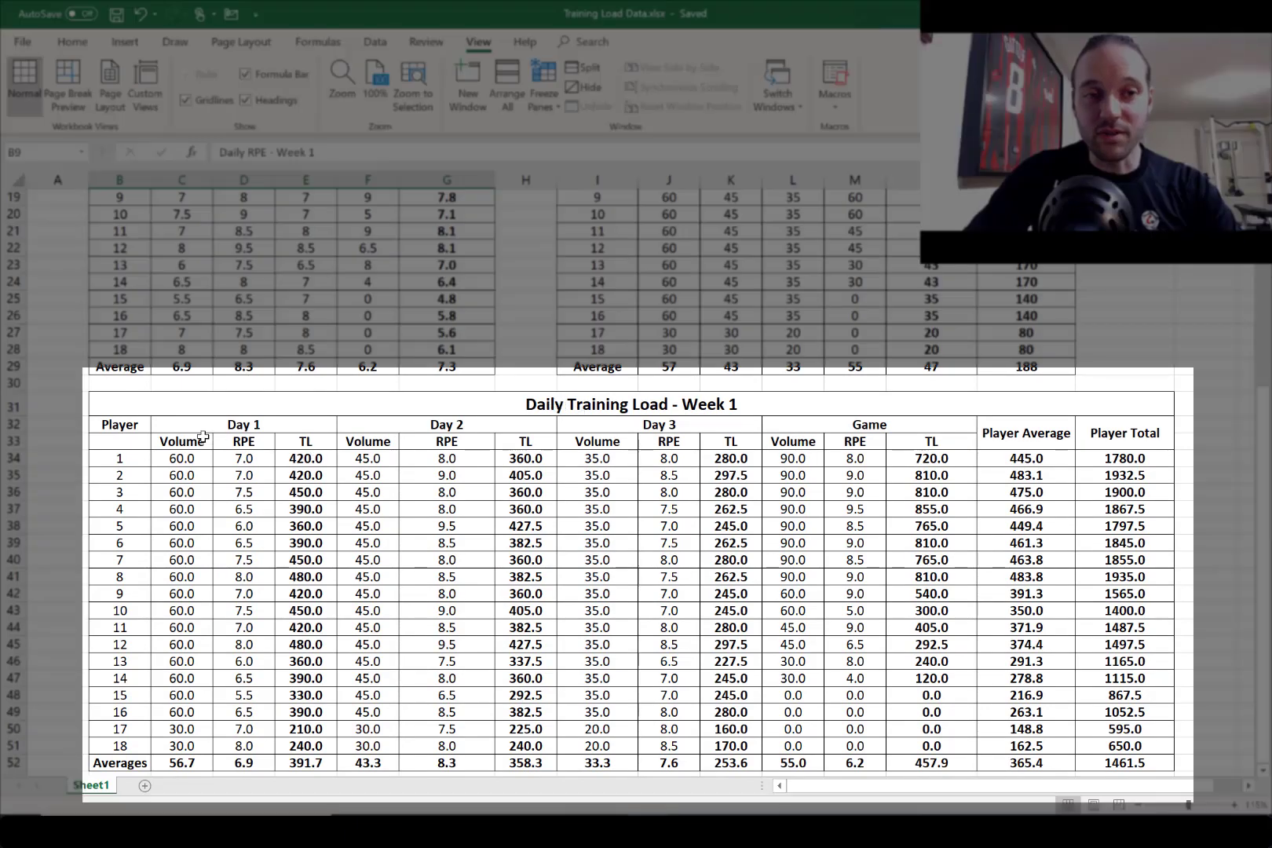
left_click(203, 429)
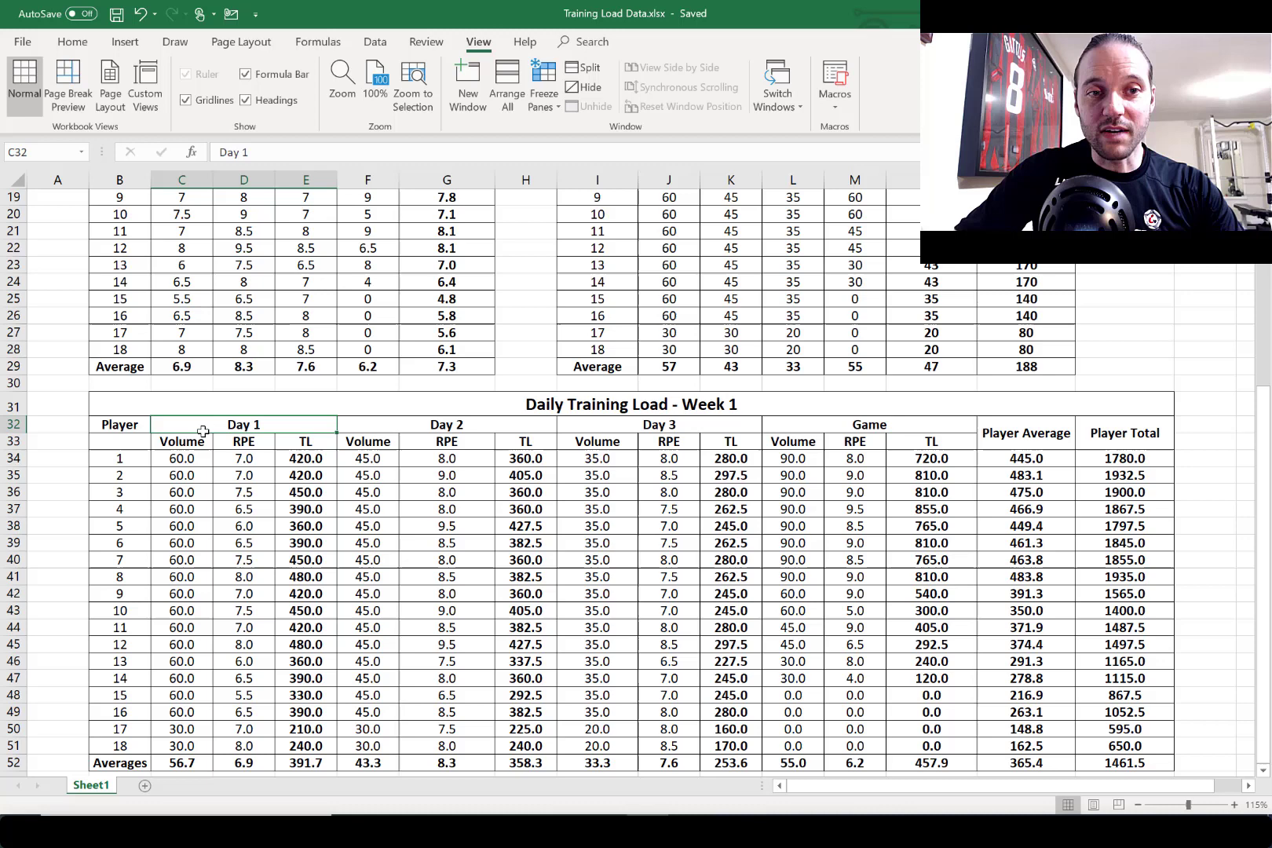
key("Right")
key("Right")
key("Right")
key("Right")
key("Left")
key("Left")
key("Down")
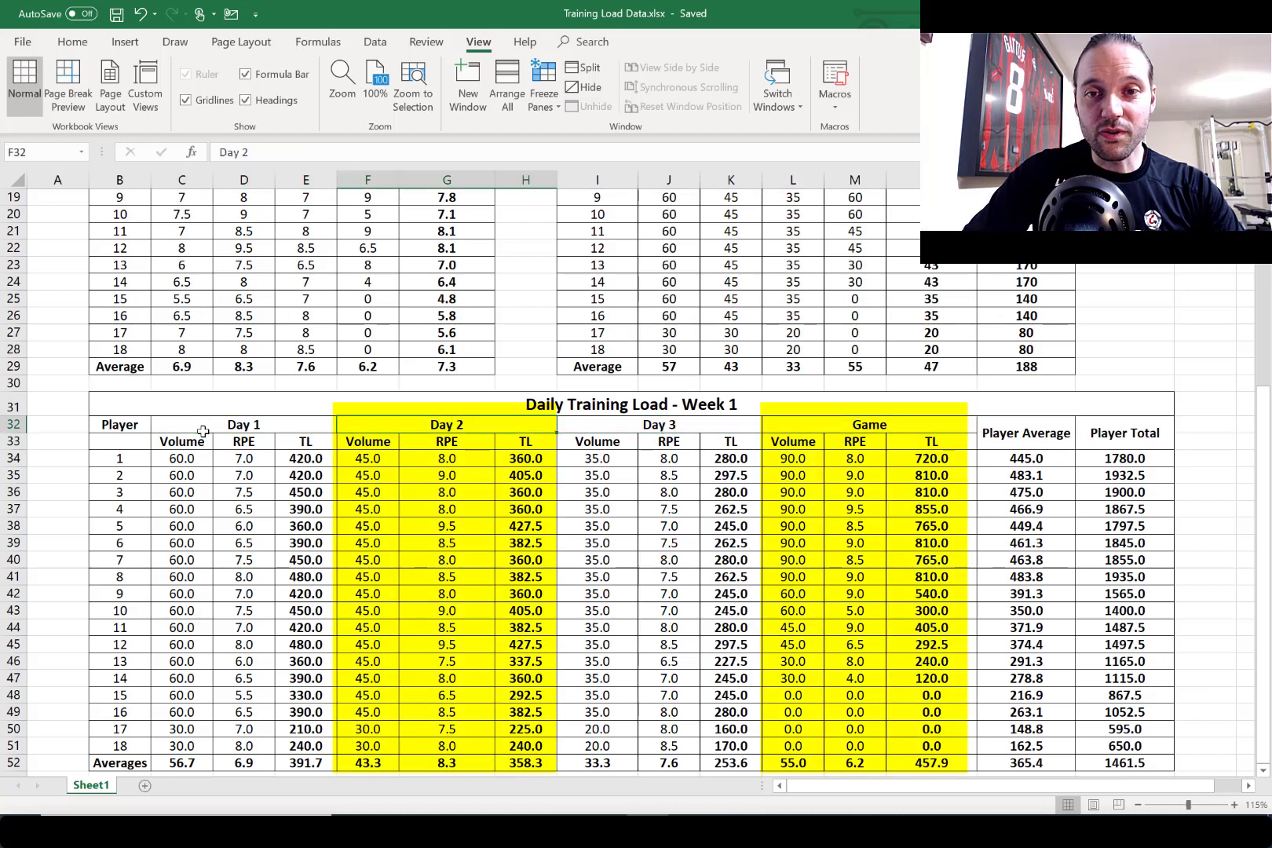
key("Right")
key("Right")
key("Down")
Check the Day 1 Volume, RPE and TL headers and player 1's Day 1 volume link.
key("Up")
key("Left")
key("Left")
key("Left")
key("Left")
key("Left")
key("Left")
key("Left")
key("Left")
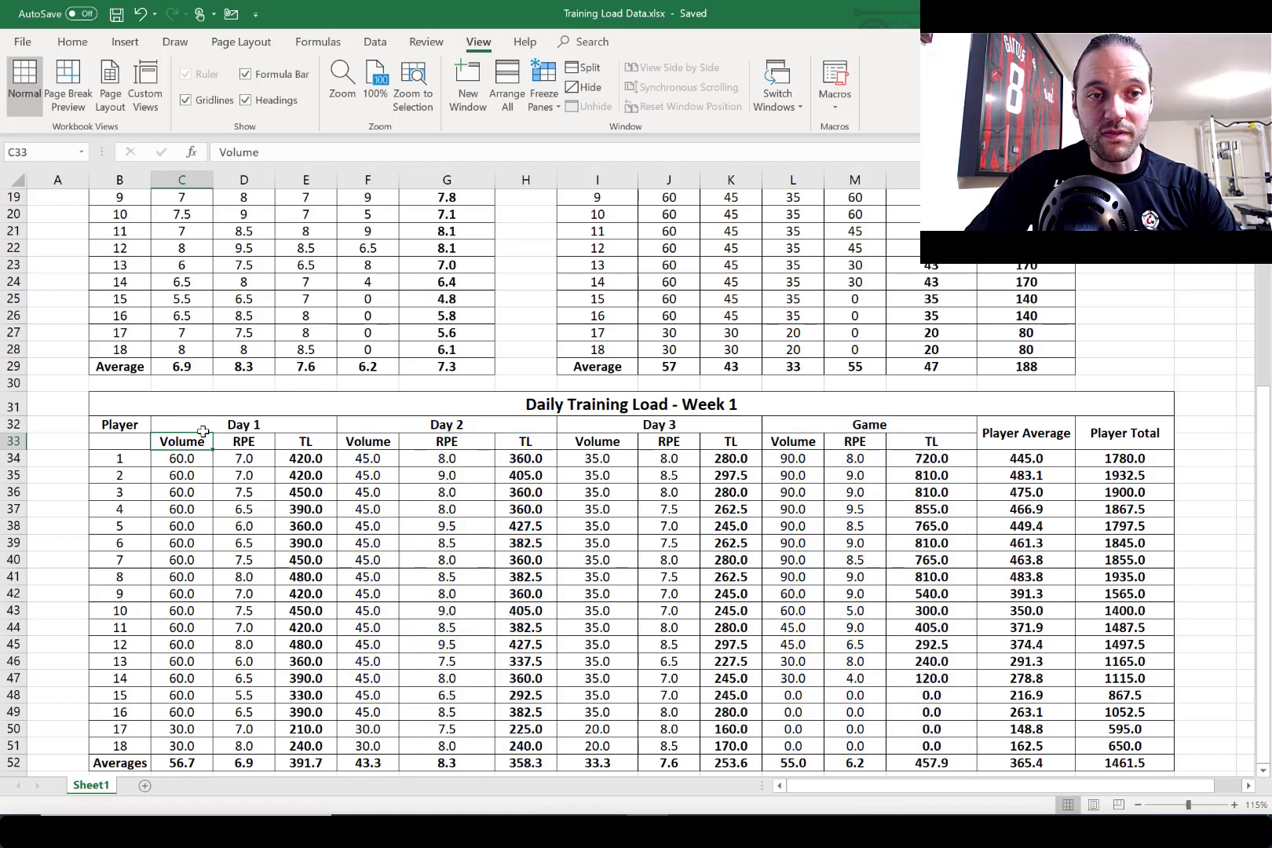
key("Right")
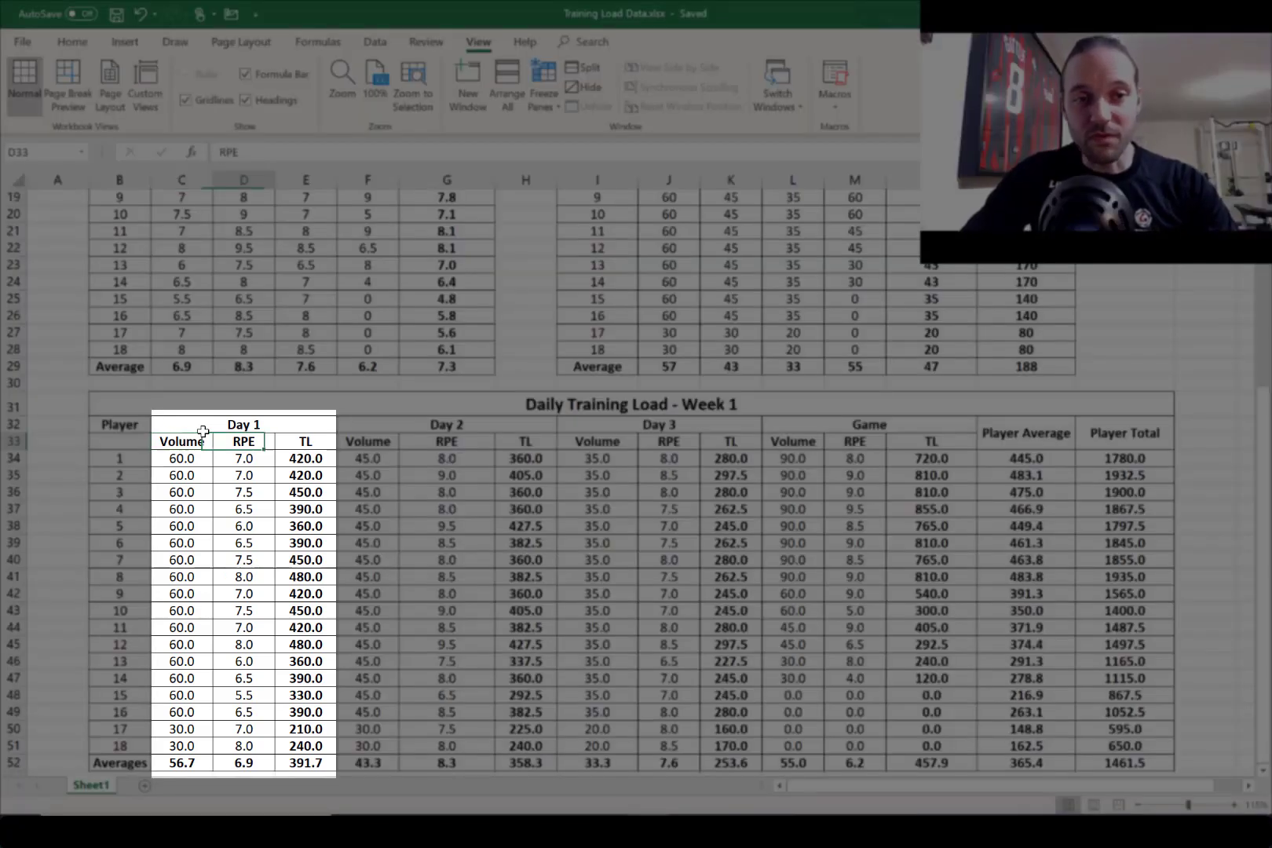
key("Right")
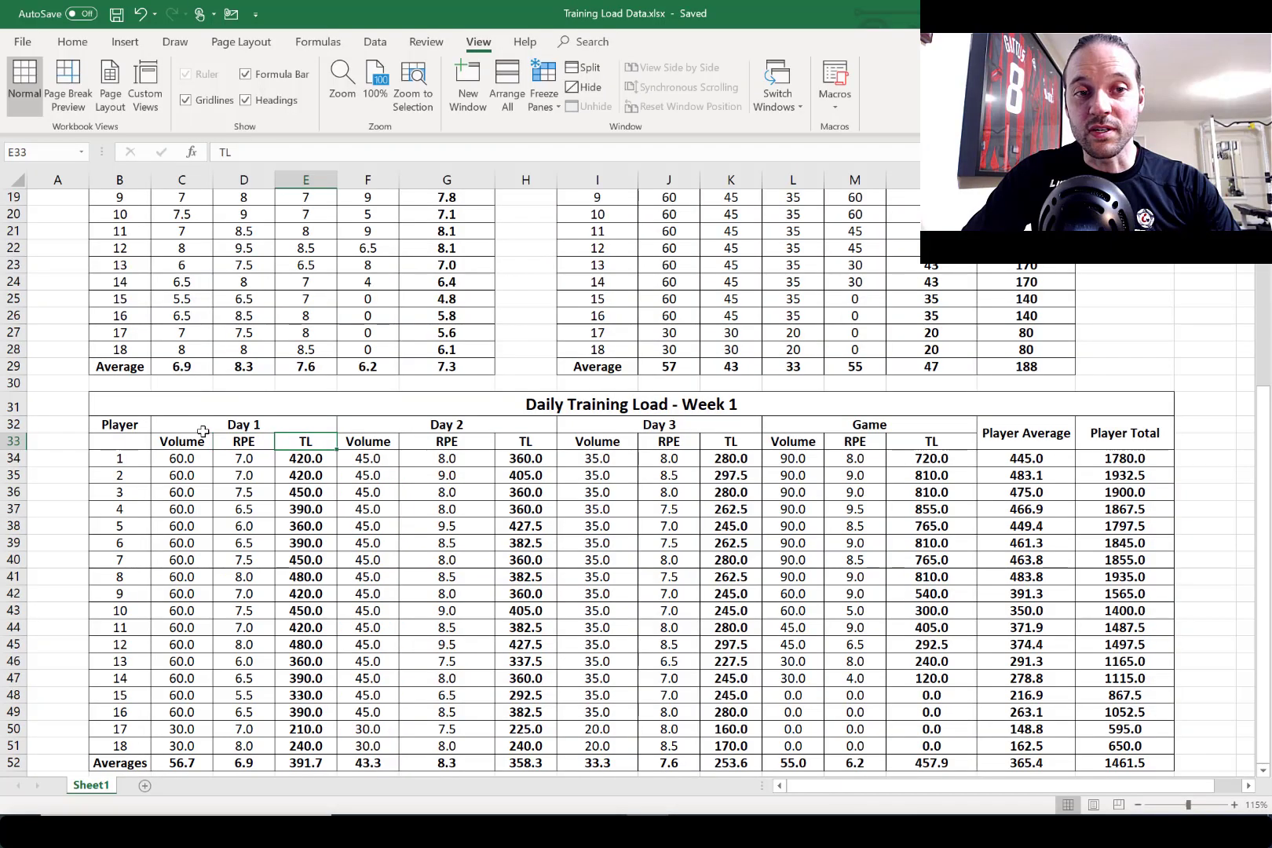
key("Down")
key("Left")
key("Left")
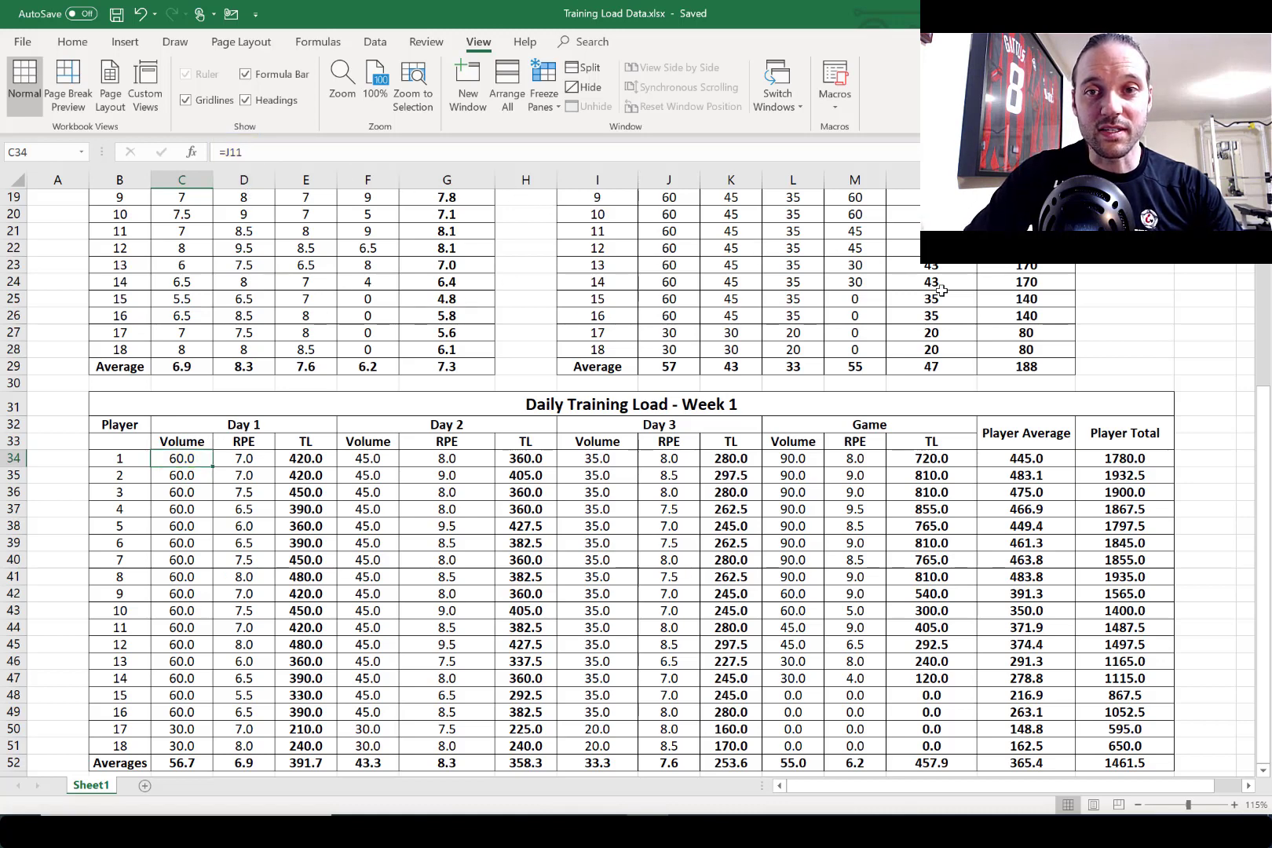
Trace the Day 1 volume source in J11 and confirm Day 1 TL is =C34*D34, giving 420.0.
left_click(1262, 404)
left_click_drag(1262, 404, 1268, 291)
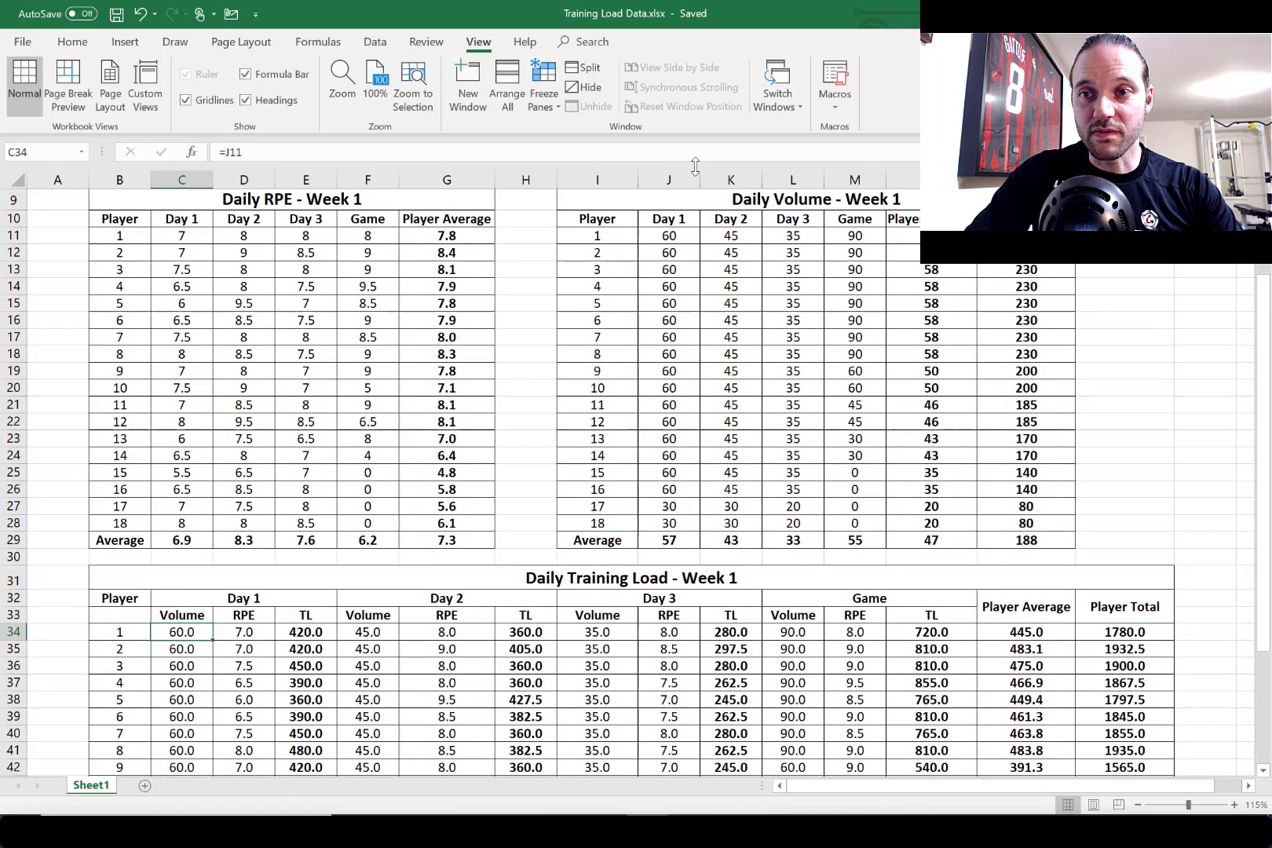
left_click(676, 237)
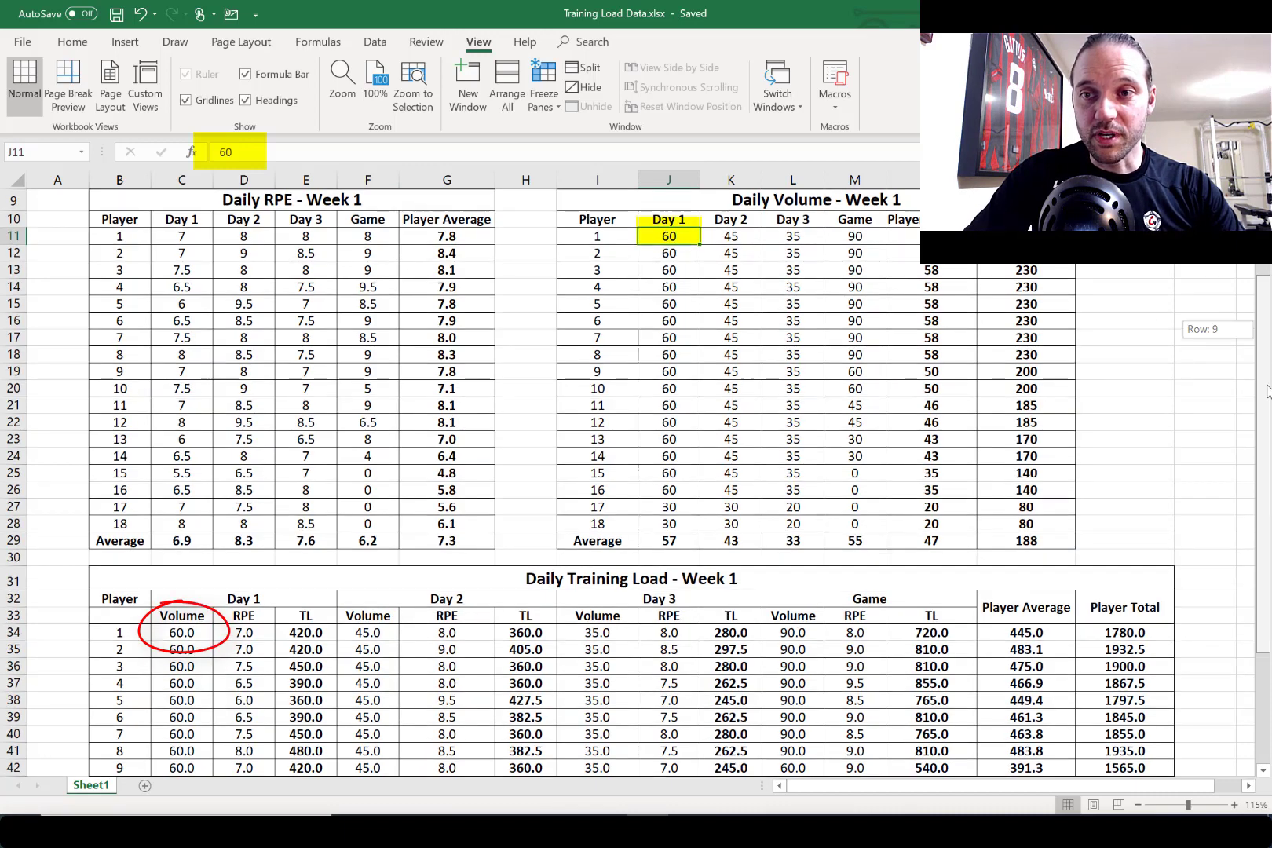
scroll(191, 529, "down", 2)
left_click(191, 527)
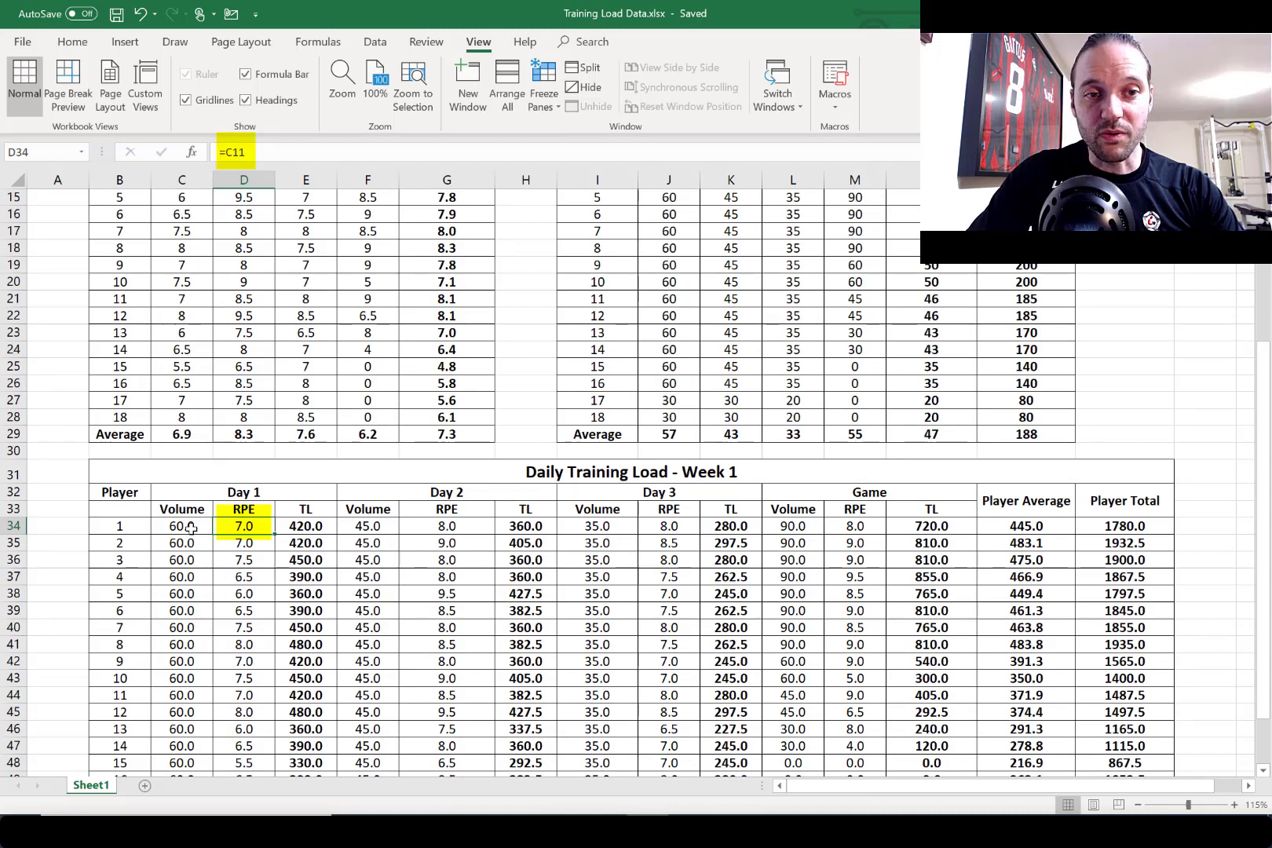
key("Right")
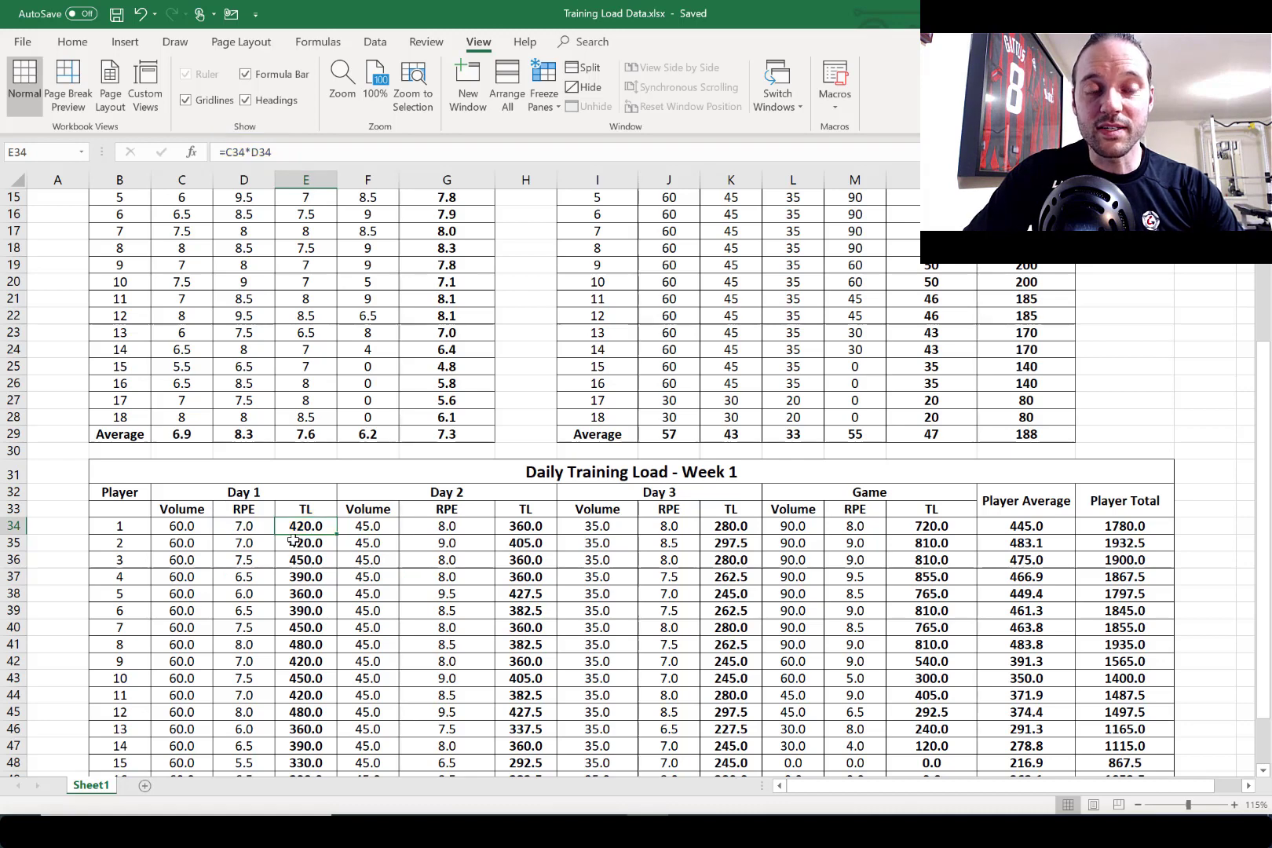
key("Right")
key("Right")
key("Right")
key("Right")
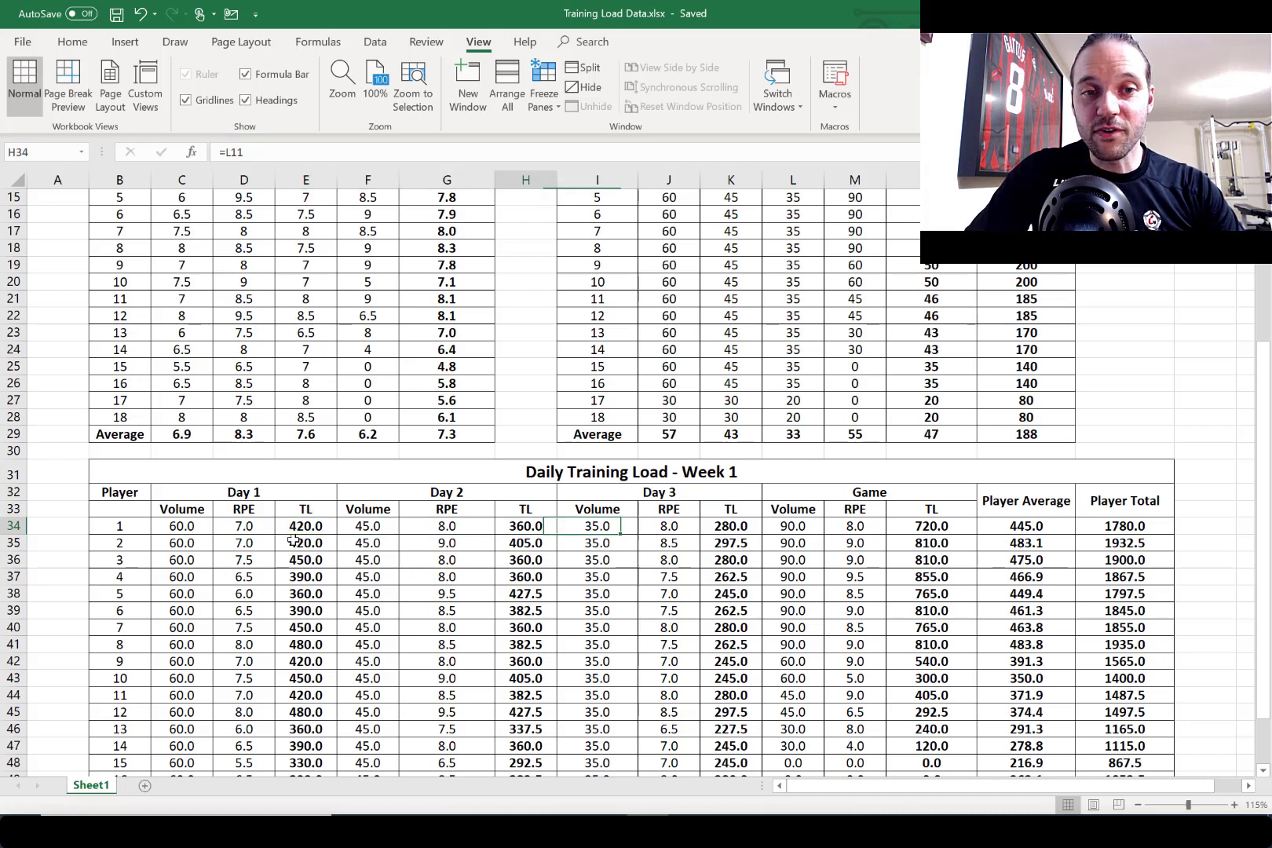
key("Left")
key("Left")
key("Left")
key("Right")
key("Right")
key("Right")
key("Right")
key("Right")
key("Right")
key("Right")
key("Right")
key("Right")
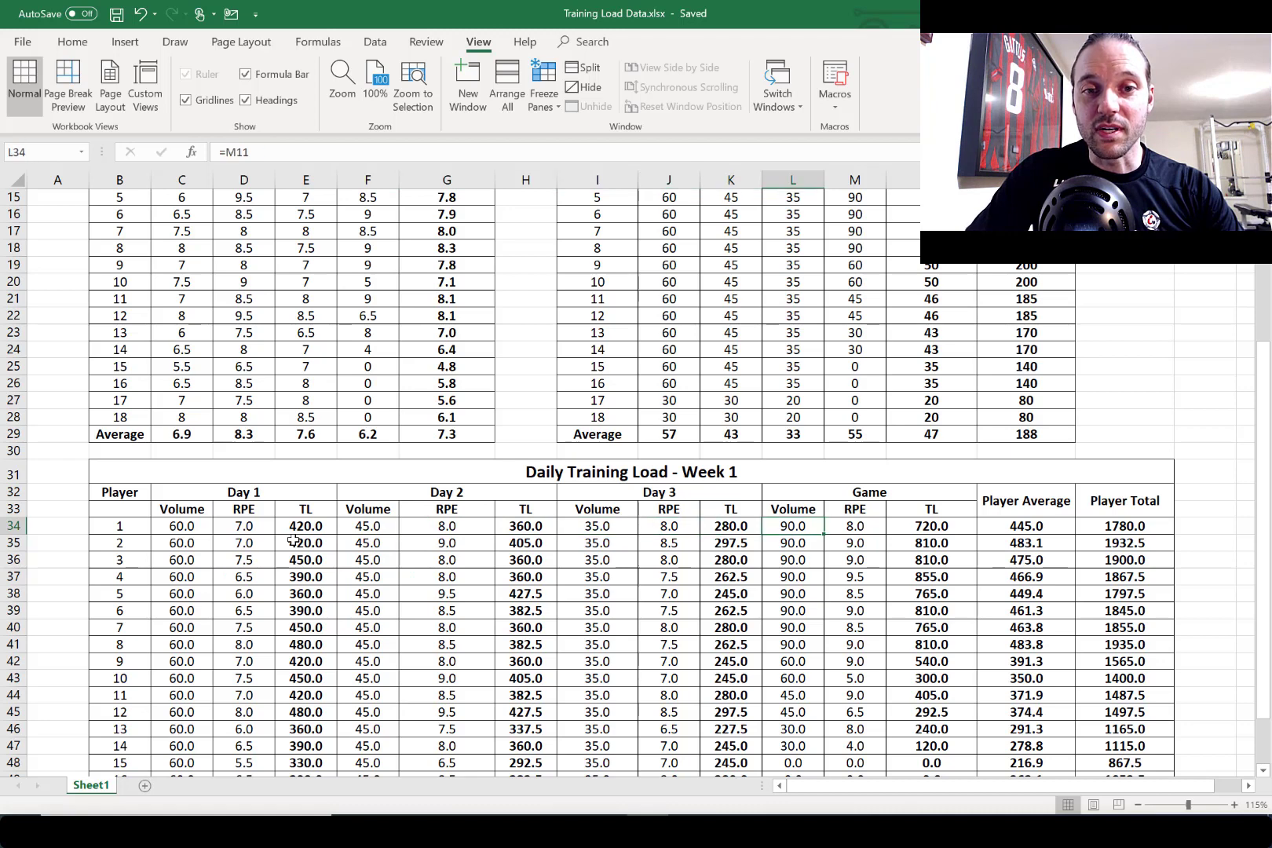
key("Left")
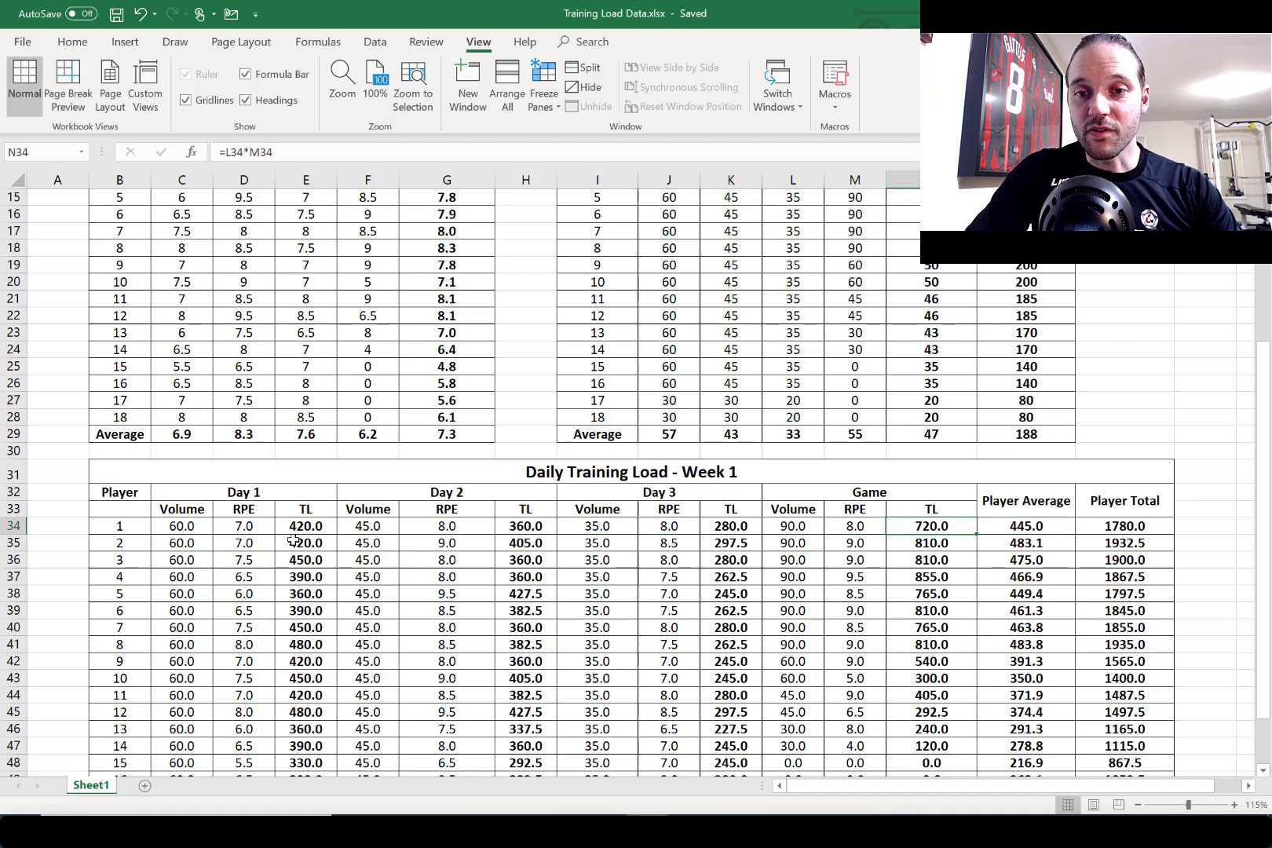
key("Right")
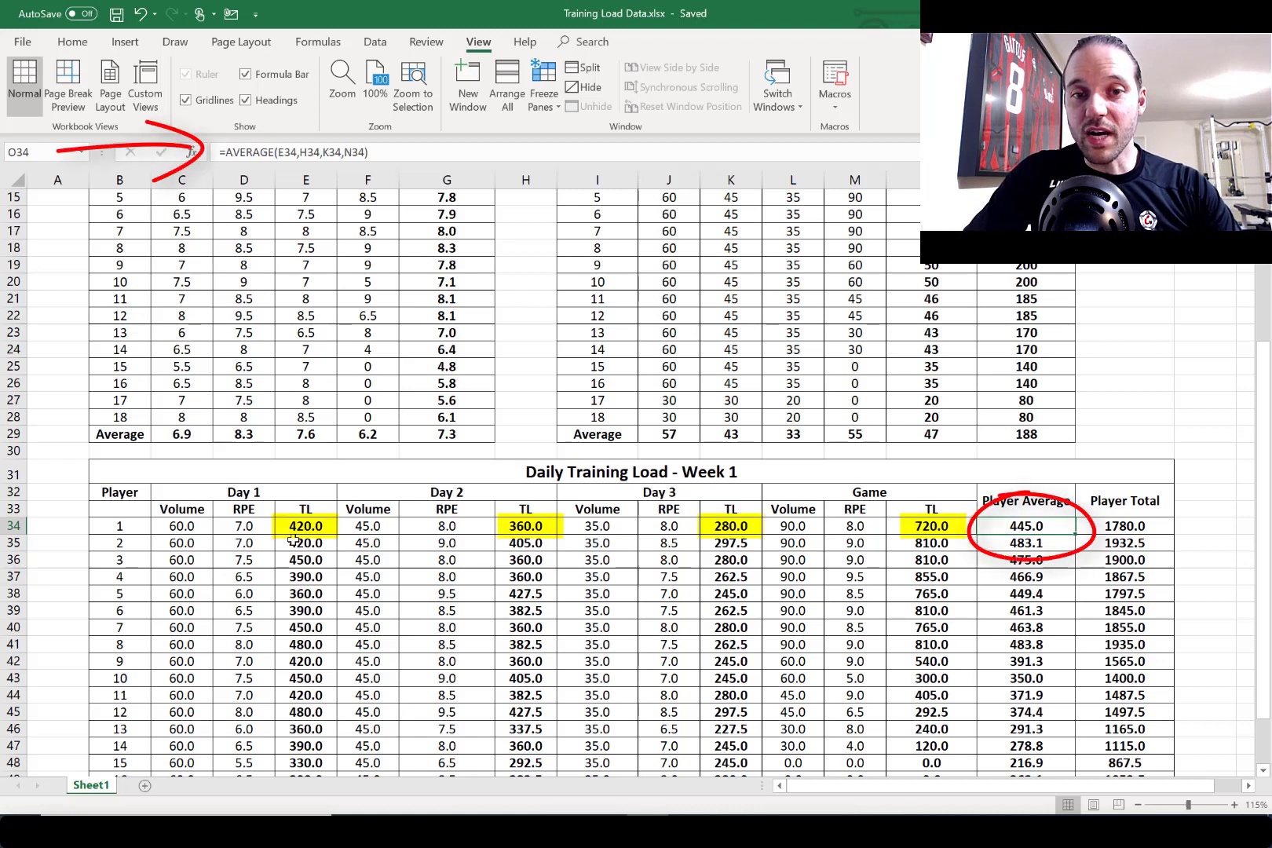
key("Left")
key("Left")
key("Left")
key("Left")
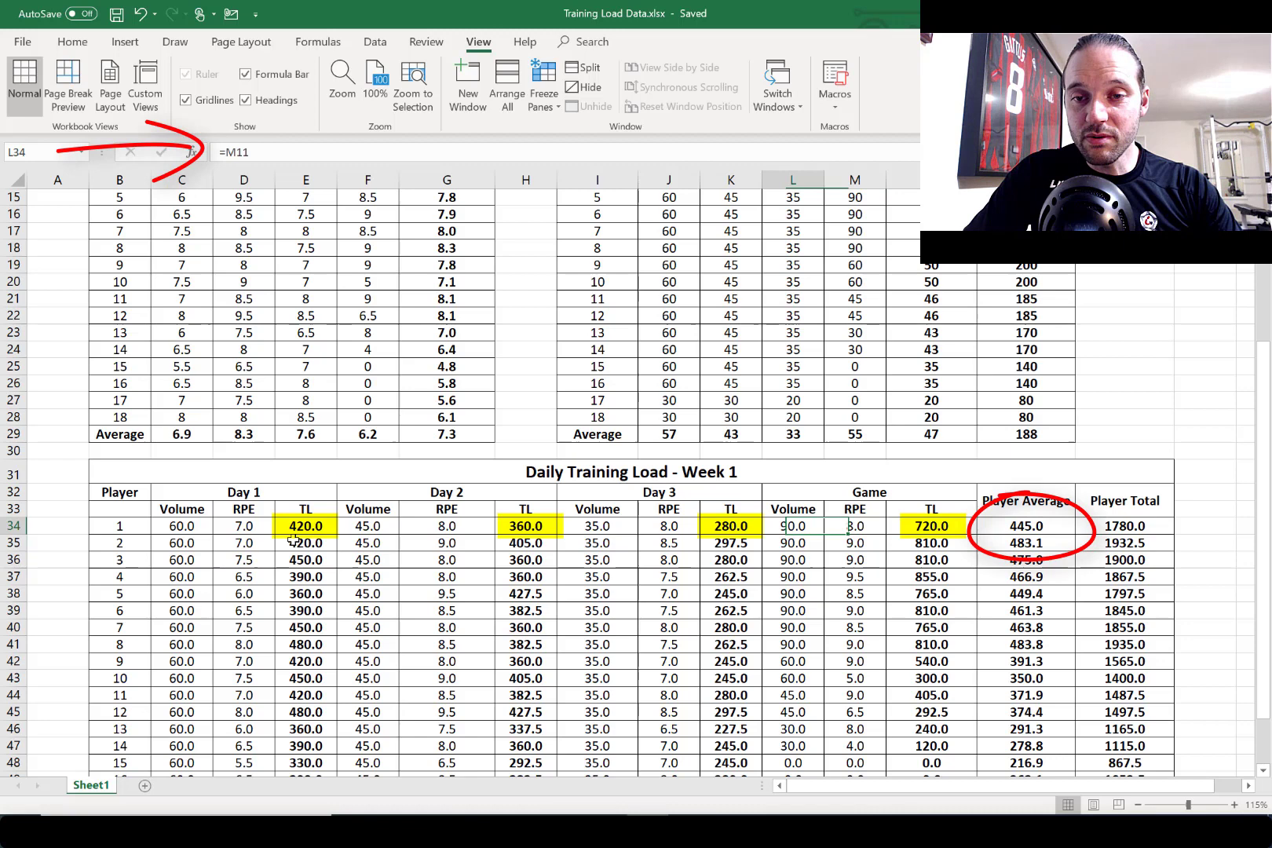
key("Right")
key("Right")
key("Right")
key("Right")
key("Right")
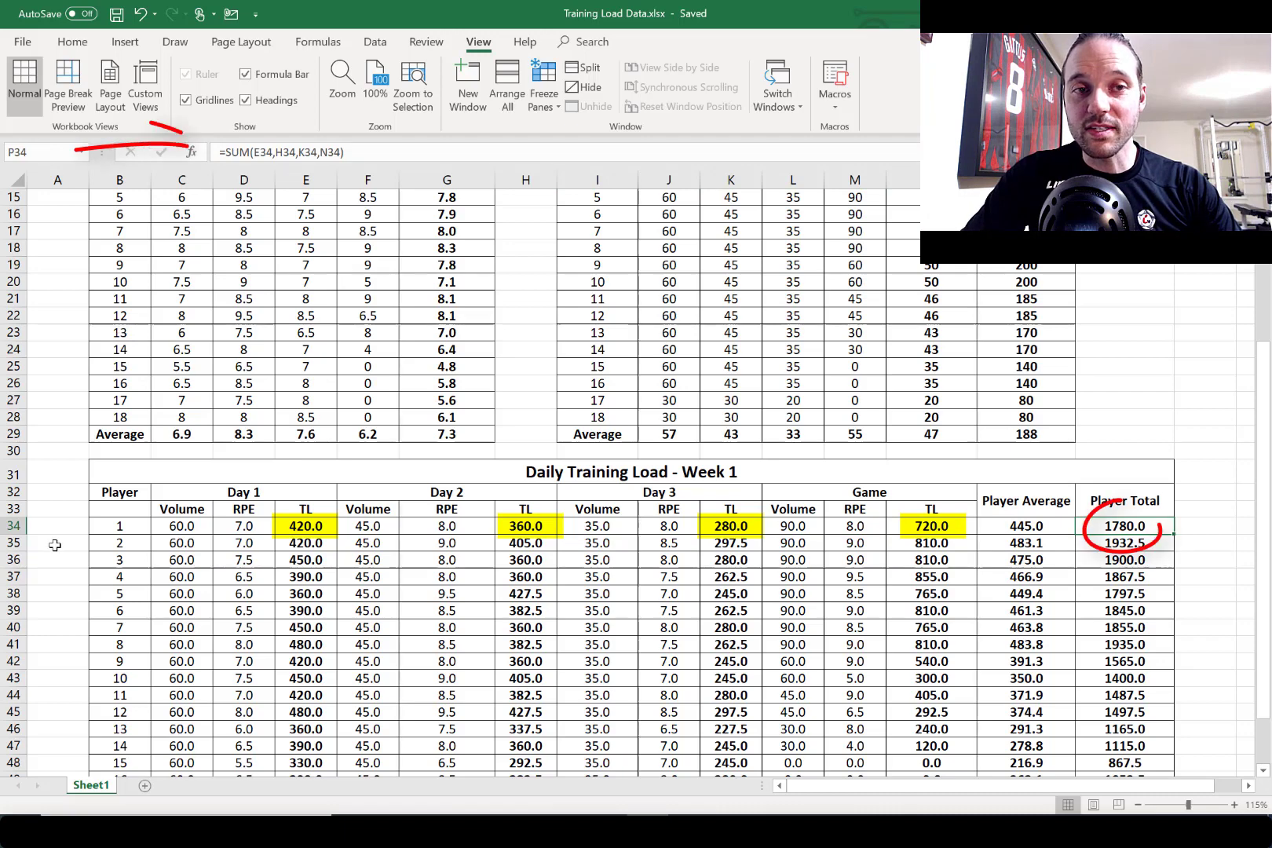
left_click_drag(1264, 390, 1268, 510)
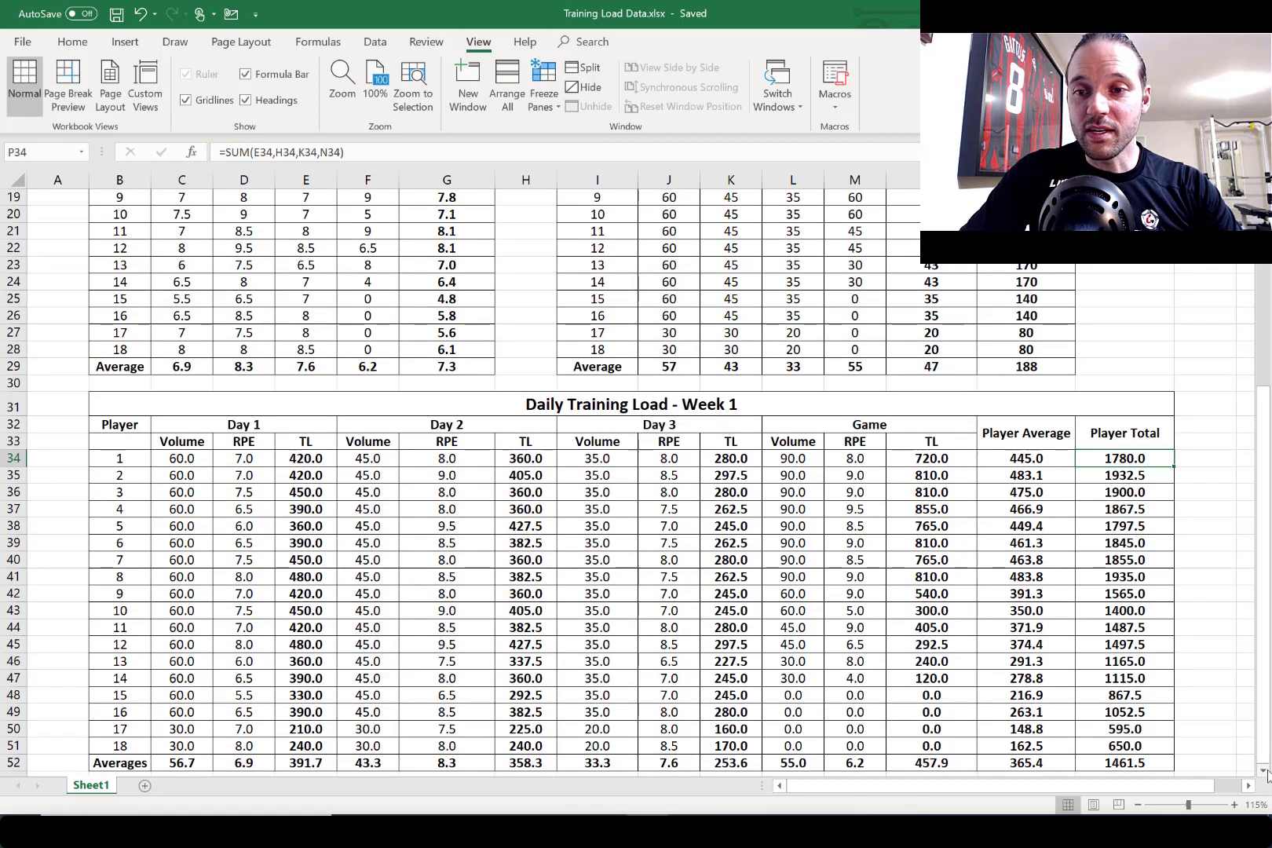
Scroll to the Week 1 Averages row and check the Game and Day 1 TL AVERAGE formulas.
left_click(1264, 771)
left_click(1264, 771)
left_click(1264, 771)
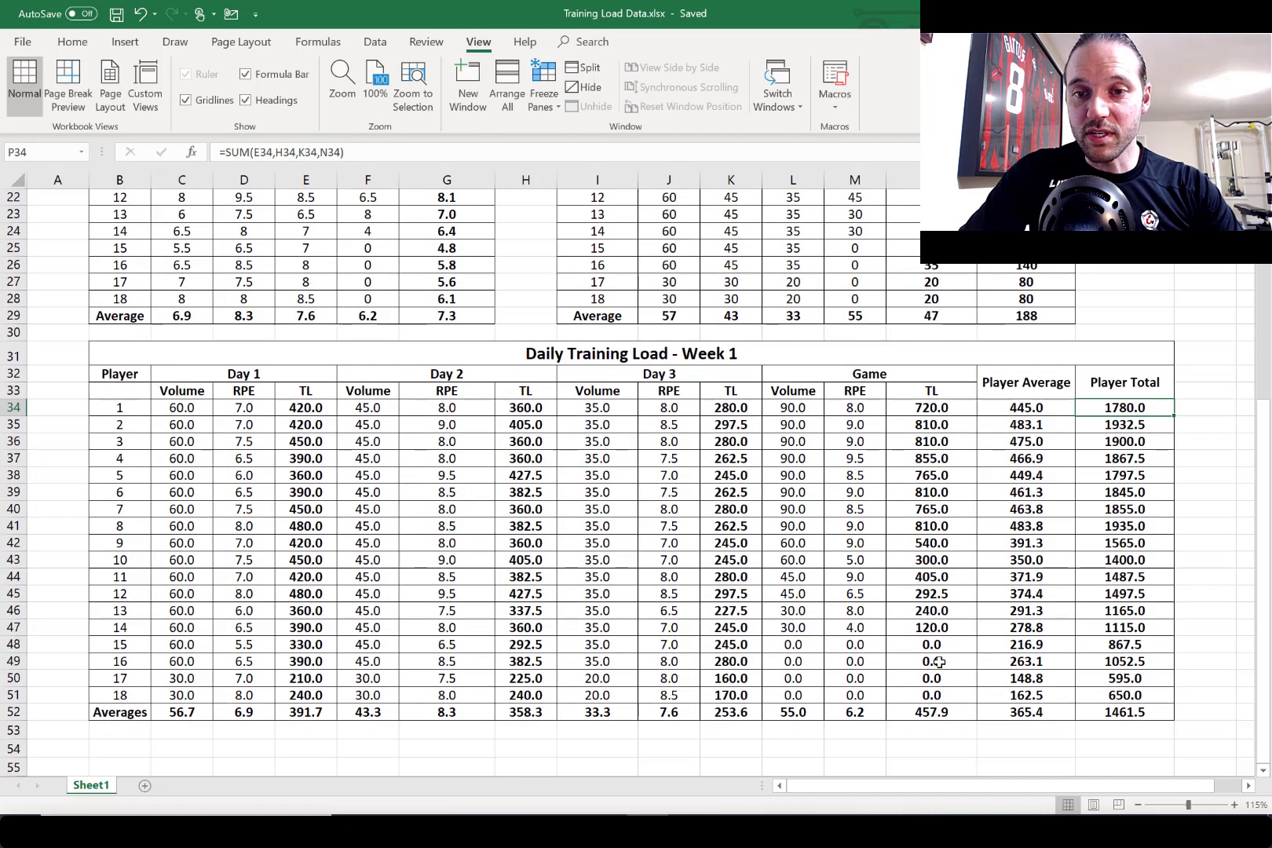
left_click(931, 719)
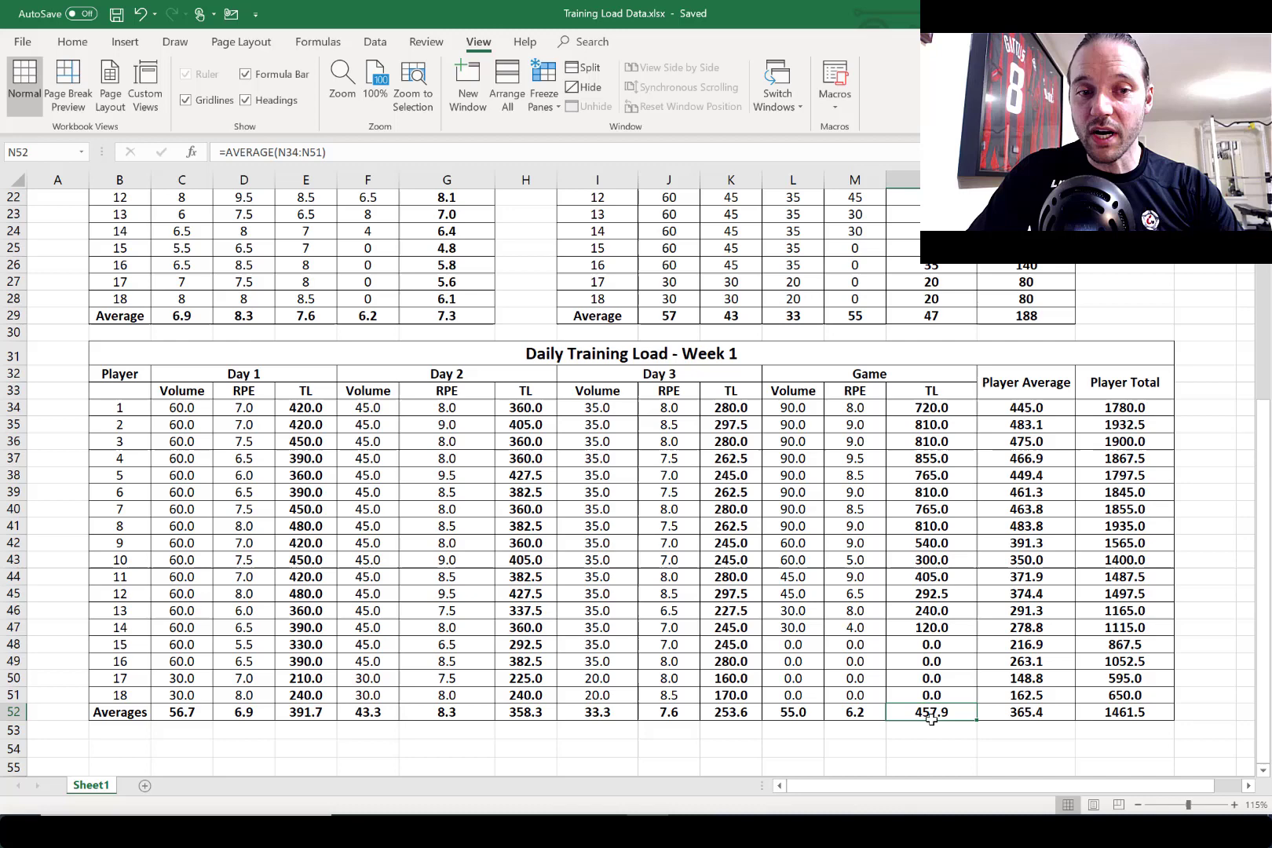
key("Left")
key("Left")
key("Left")
key("Left")
key("Left")
key("Left")
key("Left")
key("Left")
key("Left")
key("Left")
key("Left")
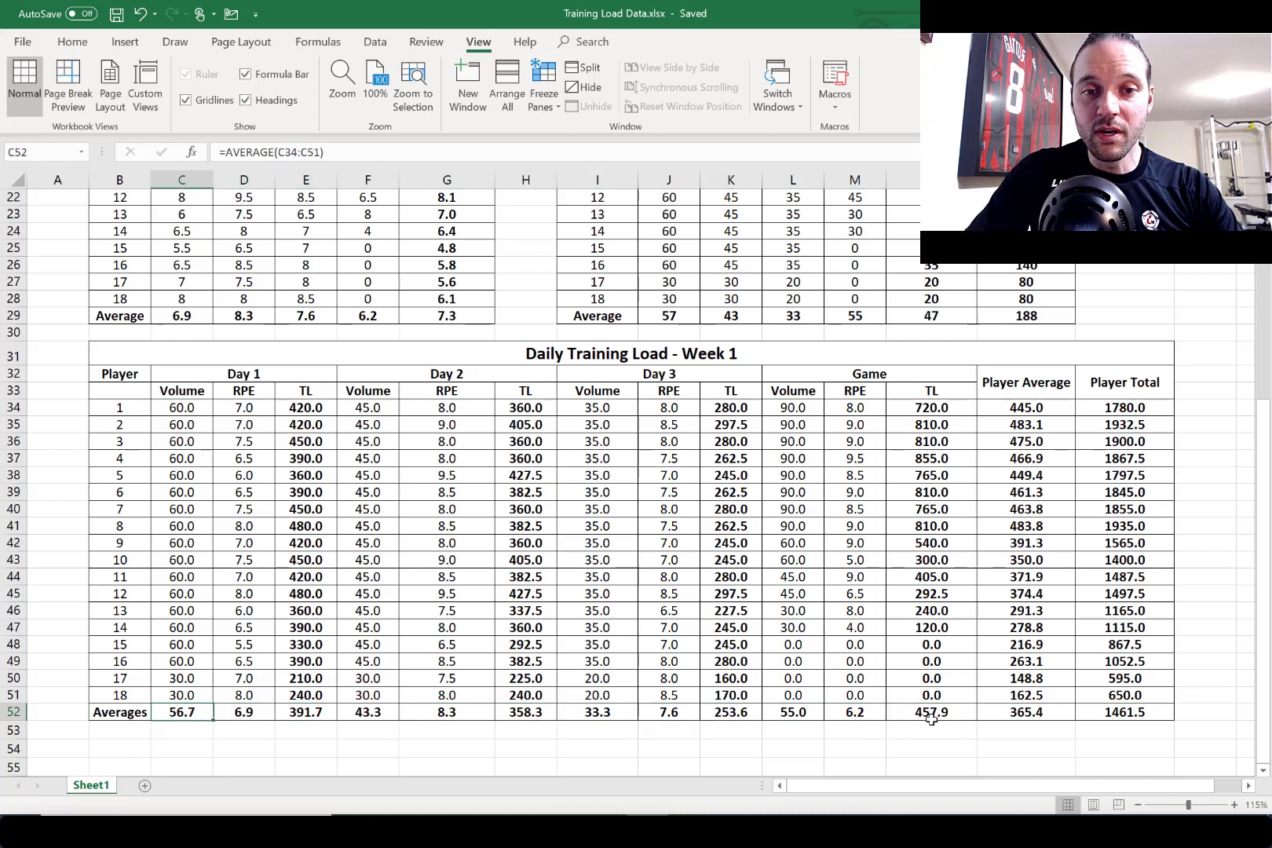
key("Right")
key("Right")
key("Left")
key("Left")
Review the later days' and Player Total averages, then return to the top of the sheet.
key("Right")
key("Right")
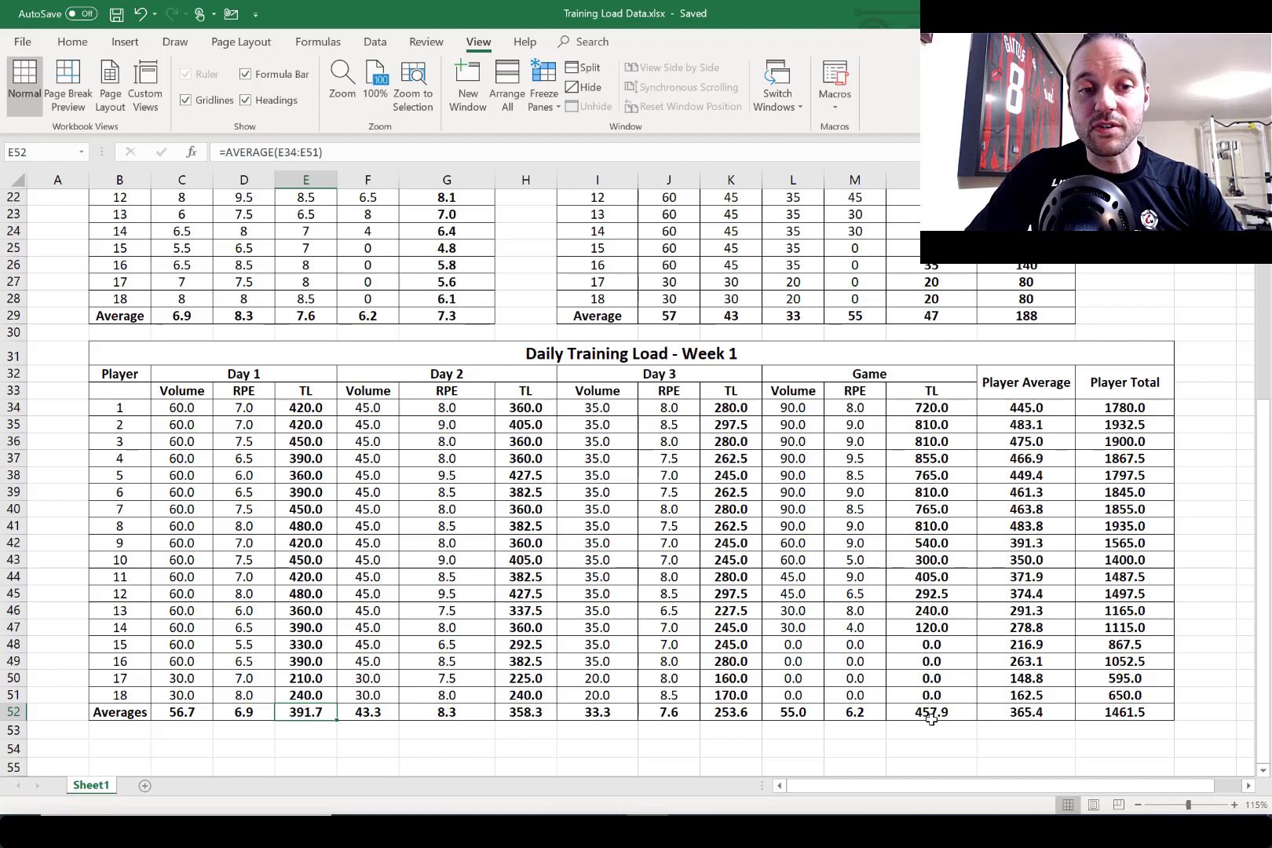
key("Right")
key("Right")
key("Right")
key("Right")
key("Right")
key("Right")
key("Right")
key("Right")
key("Right")
key("Right")
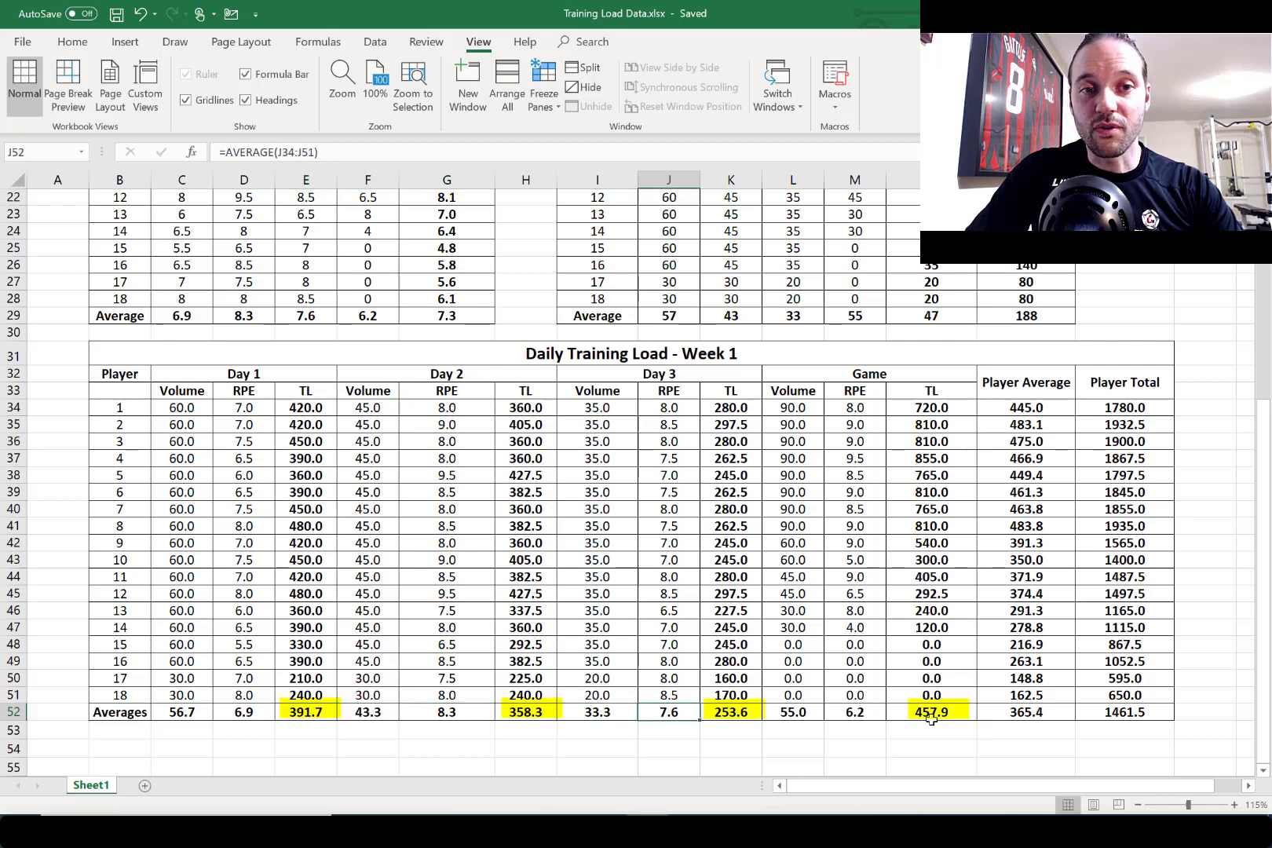
key("Right")
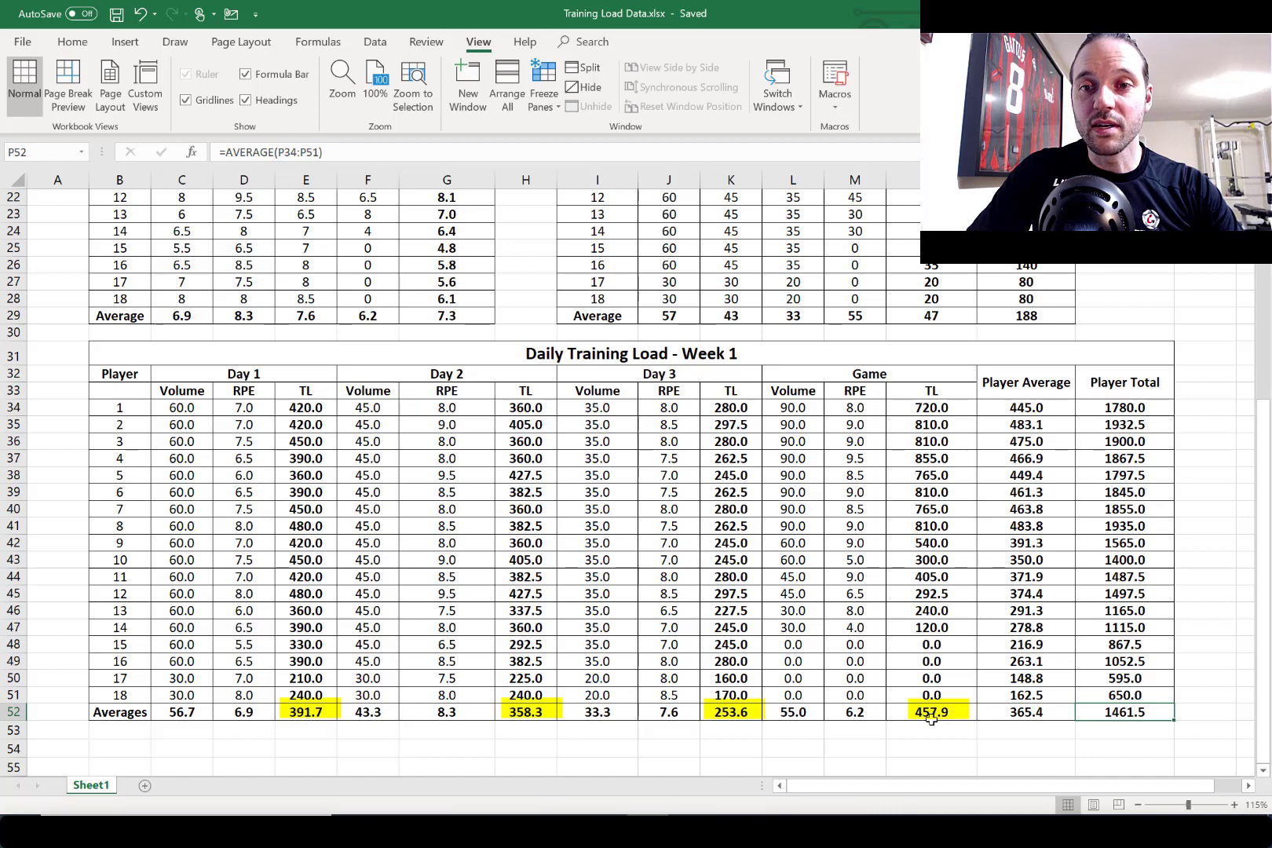
left_click(931, 719)
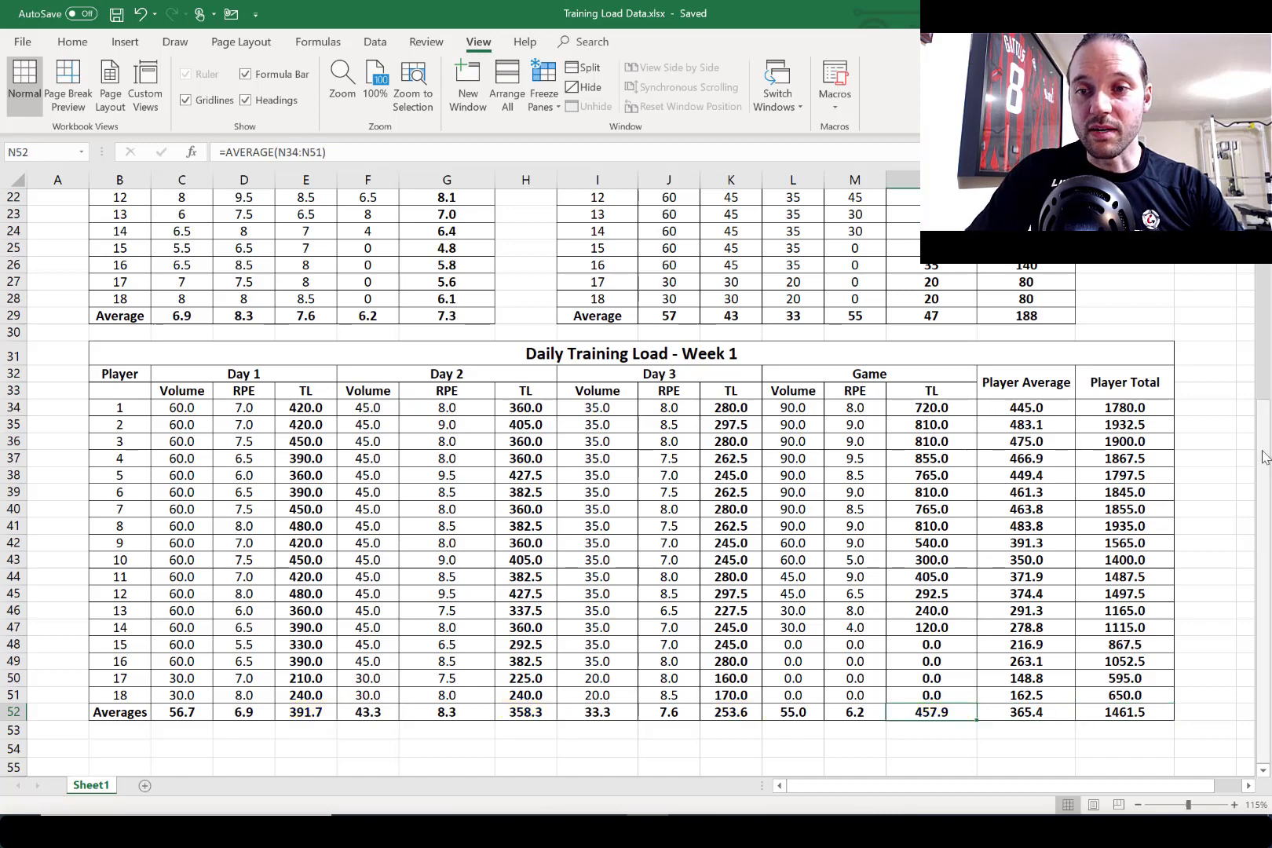
left_click_drag(1262, 457, 1262, 253)
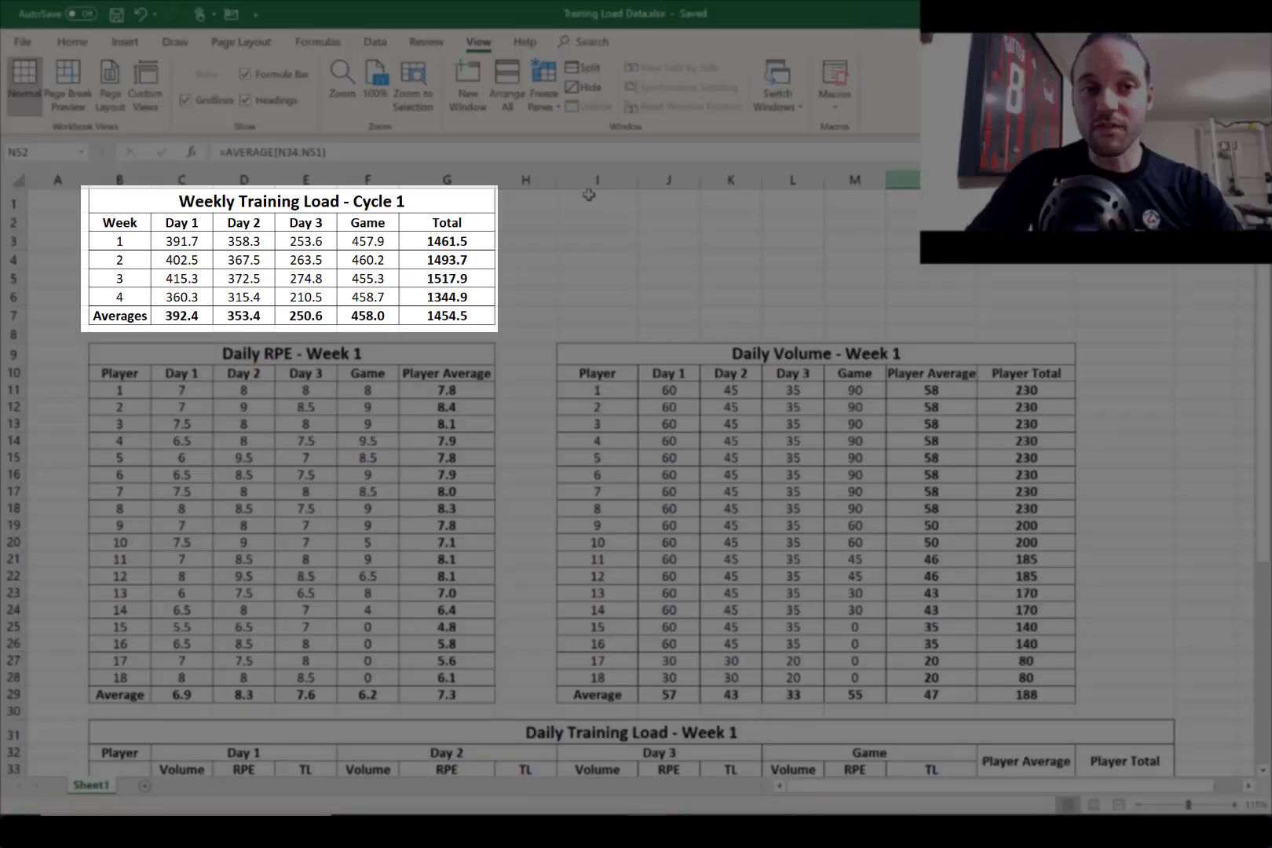
left_click(207, 199)
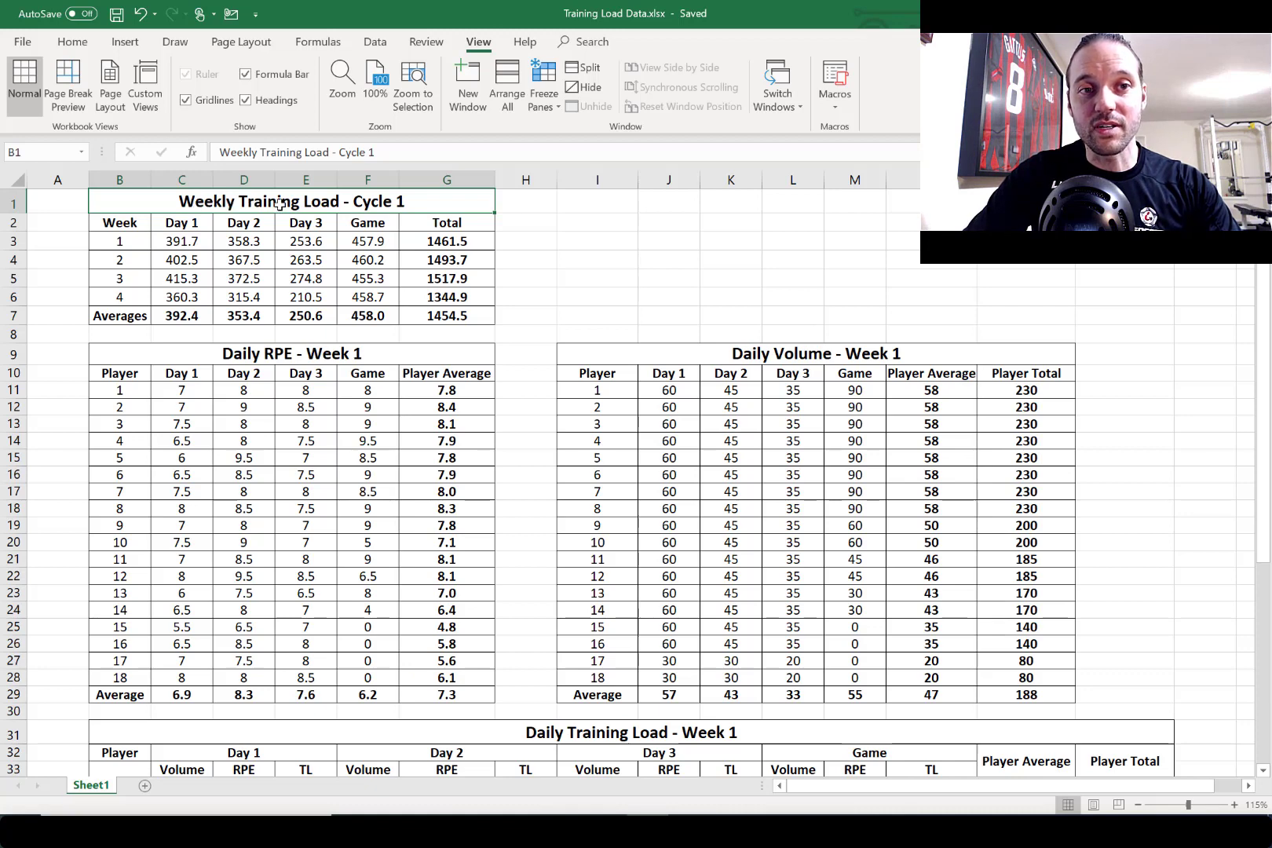
left_click(133, 242)
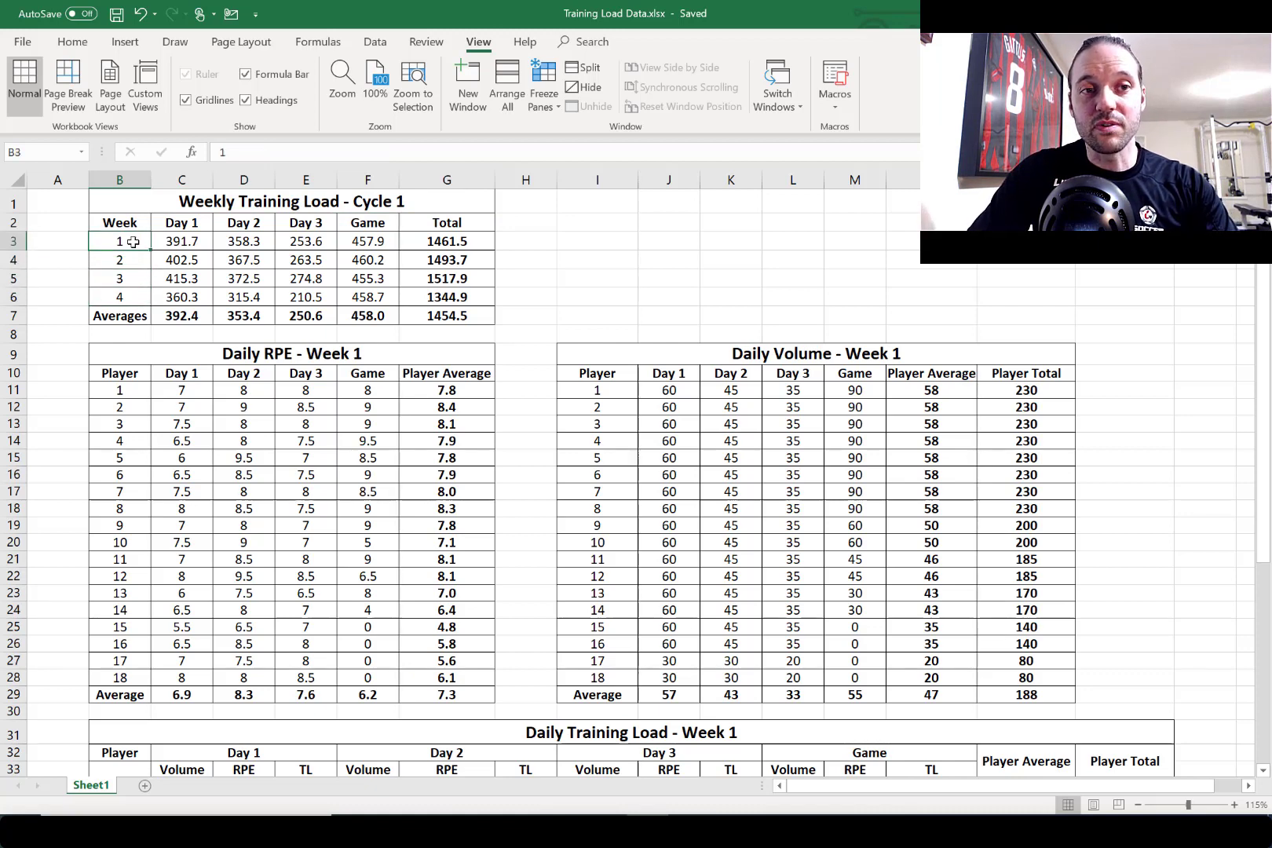
key("Right")
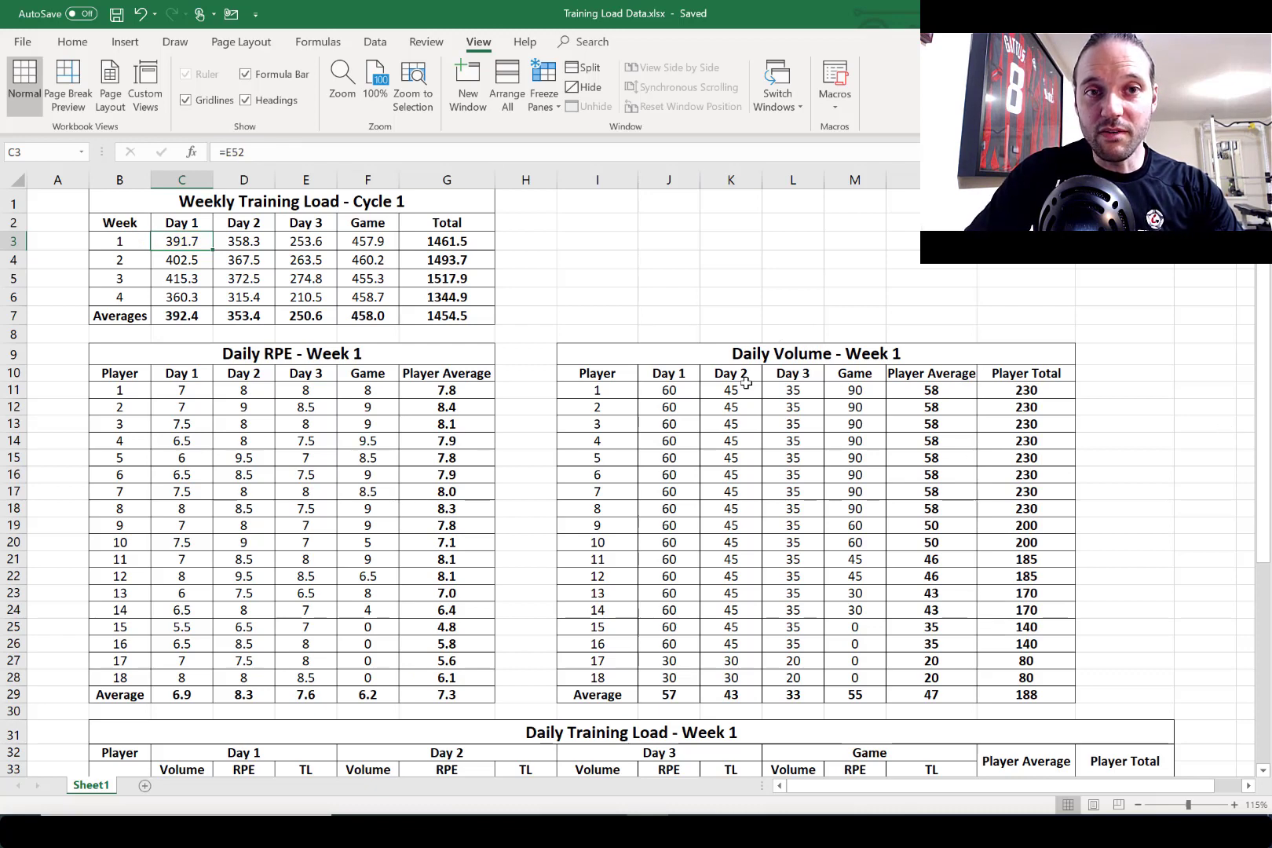
left_click(314, 436)
key("Down")
key("Down")
key("Down")
key("Down")
key("Down")
key("Down")
key("Down")
key("Down")
key("Down")
key("Down")
key("Down")
key("Down")
key("Down")
key("Down")
key("Down")
key("Down")
key("Down")
key("Down")
key("Down")
key("Down")
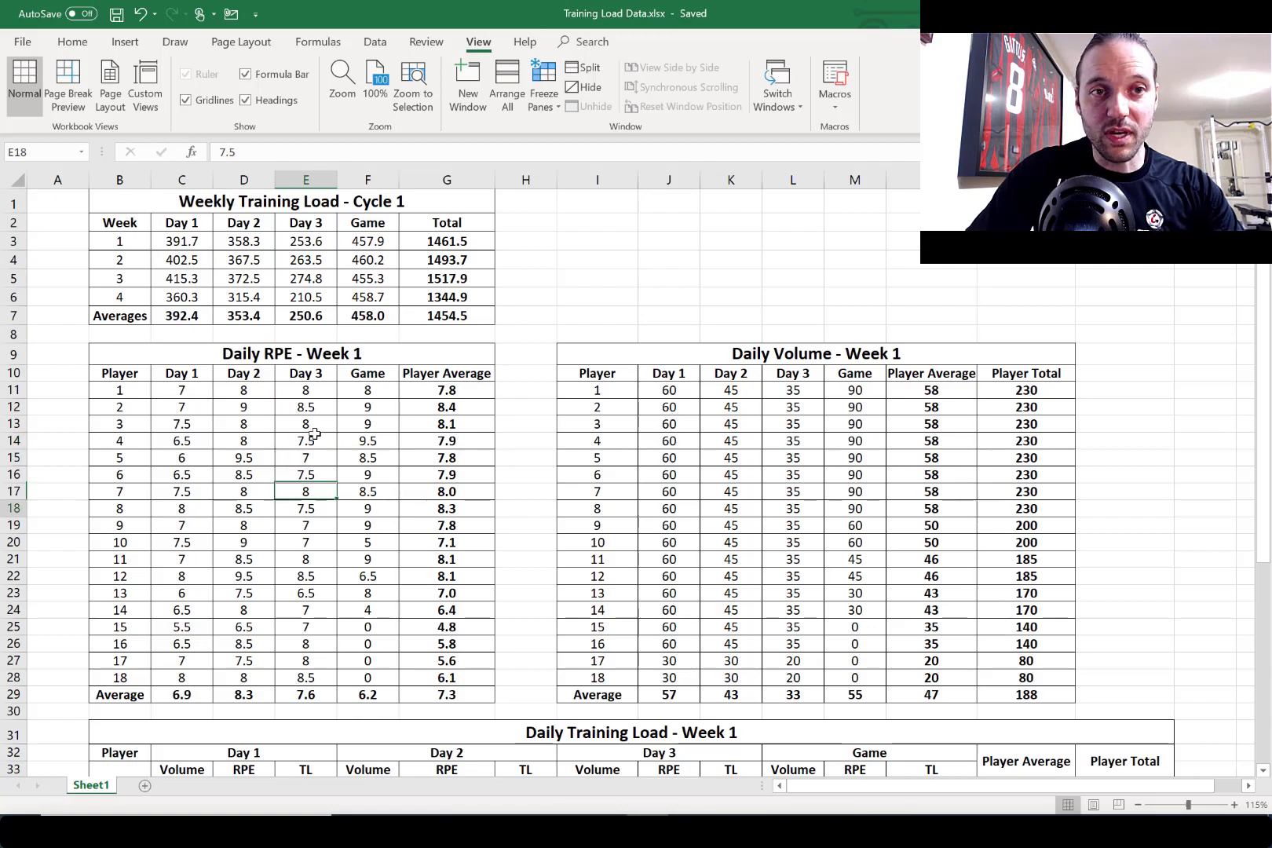
key("Down")
key("Down")
key("Down")
key("Down")
key("Down")
key("Down")
key("Down")
key("Down")
key("Down")
key("Down")
key("Down")
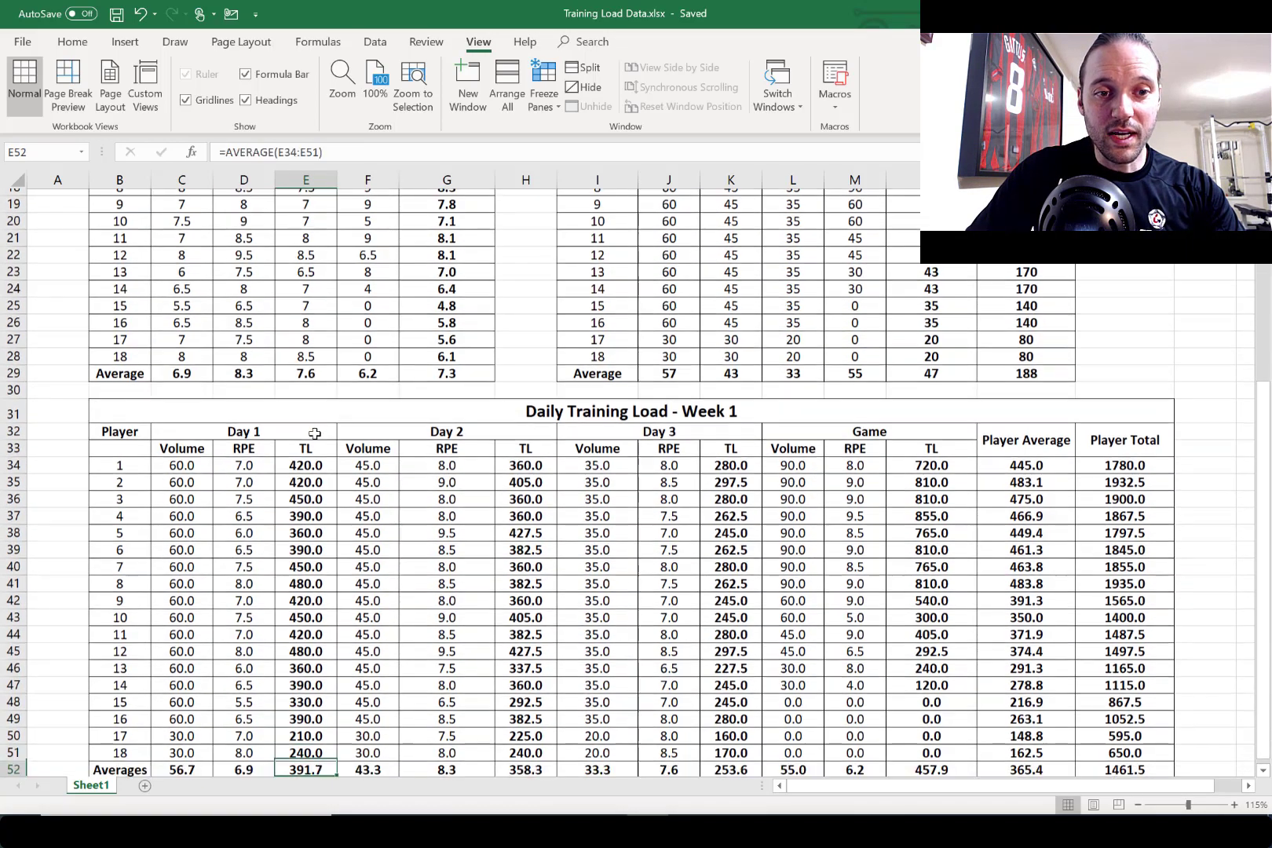
key("Up")
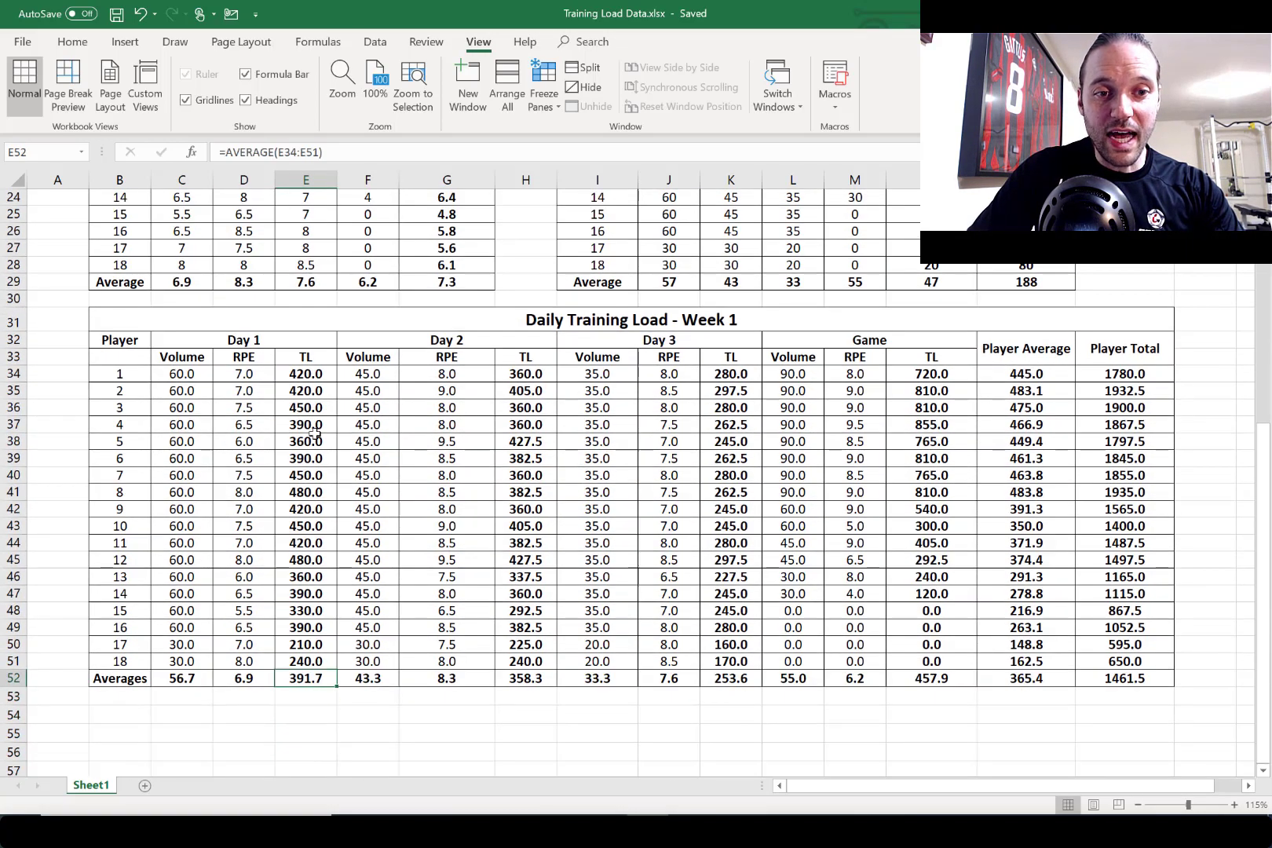
key("Up")
key("Up")
key("Up")
key("Up")
key("Up")
key("Up")
key("Up")
key("Up")
key("Up")
key("Up")
key("Up")
key("Up")
key("Up")
key("Up")
key("Up")
key("Up")
key("Up")
key("Up")
key("Up")
key("Up")
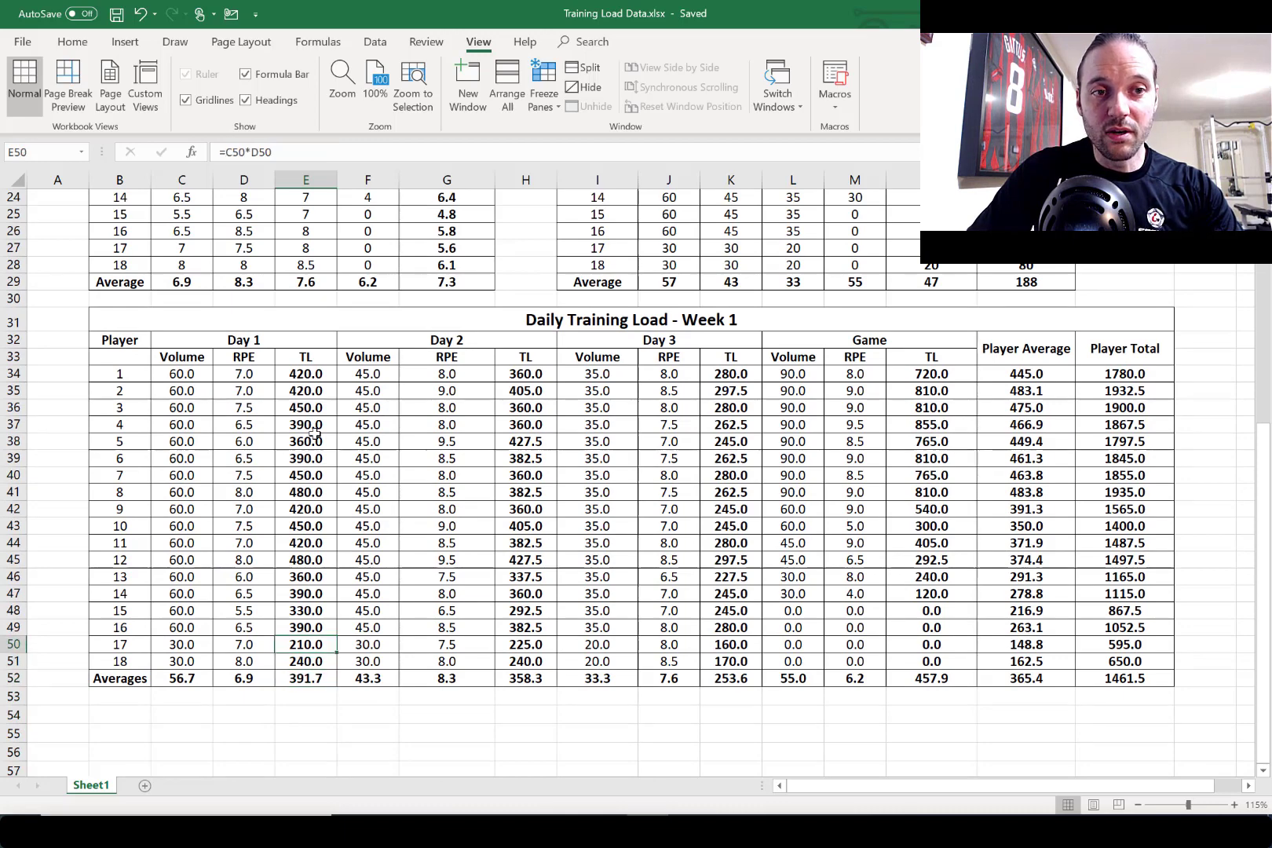
key("Up")
key("Up")
key("Up")
key("Up")
key("Up")
key("Up")
key("Up")
key("Up")
key("Up")
key("Up")
key("Up")
key("Up")
key("Up")
key("Up")
key("Up")
key("Up")
key("Up")
key("Up")
key("Up")
key("Up")
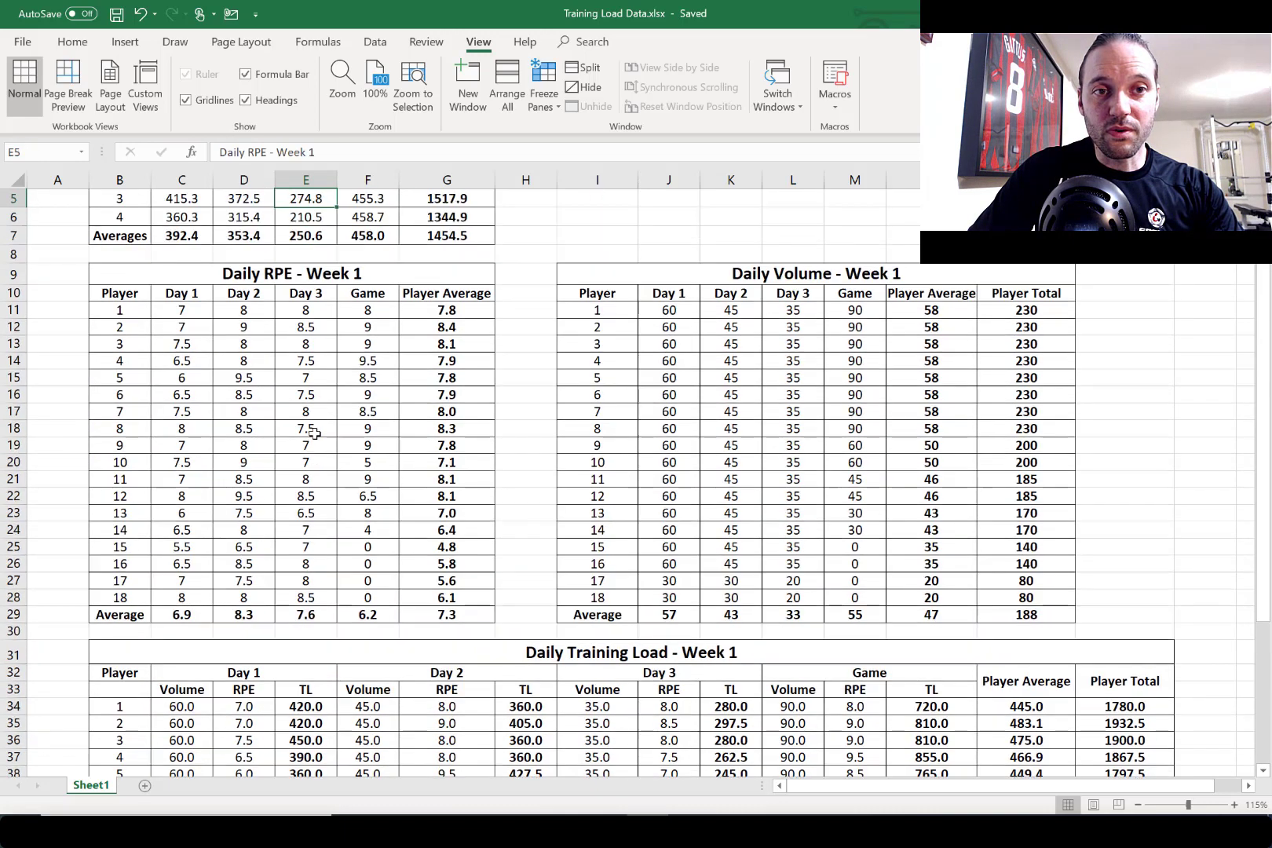
key("Left")
key("Left")
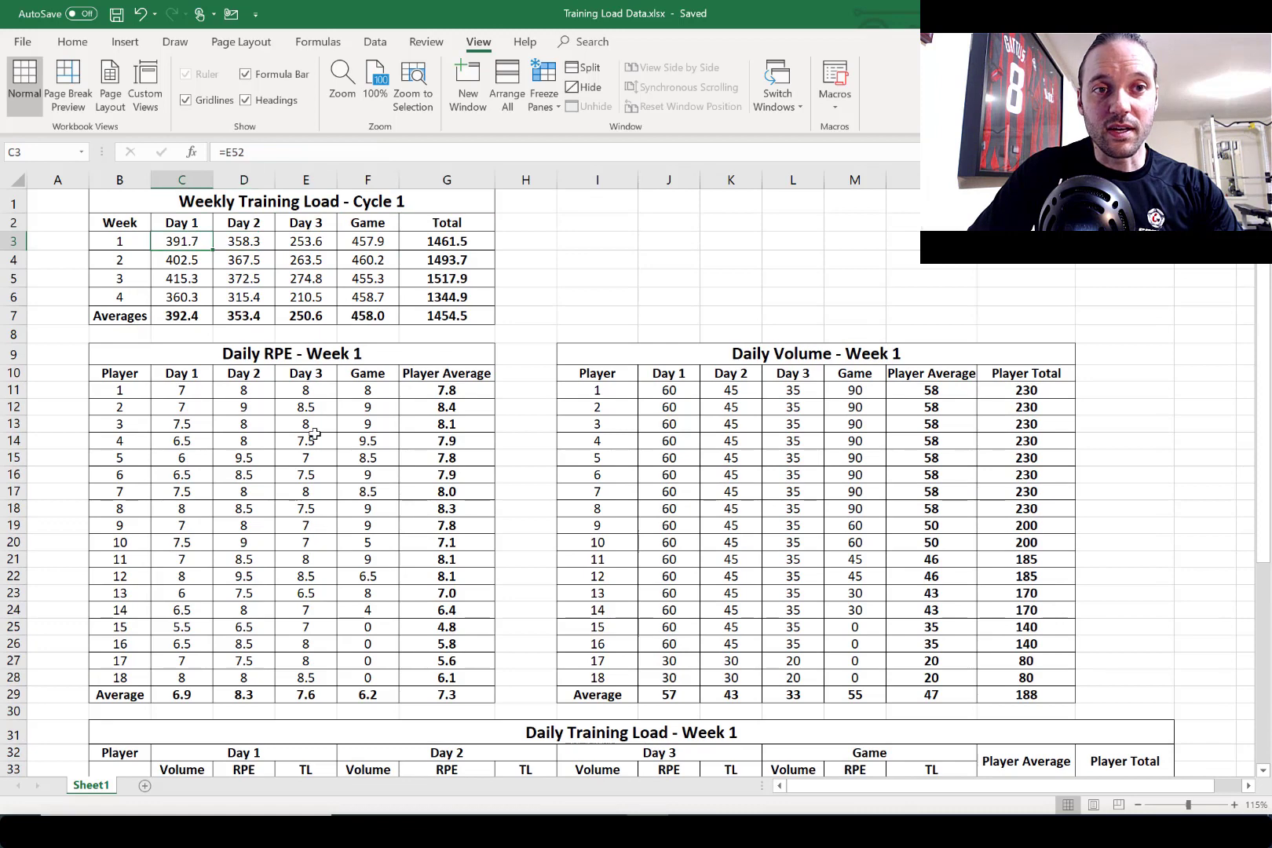
key("Right")
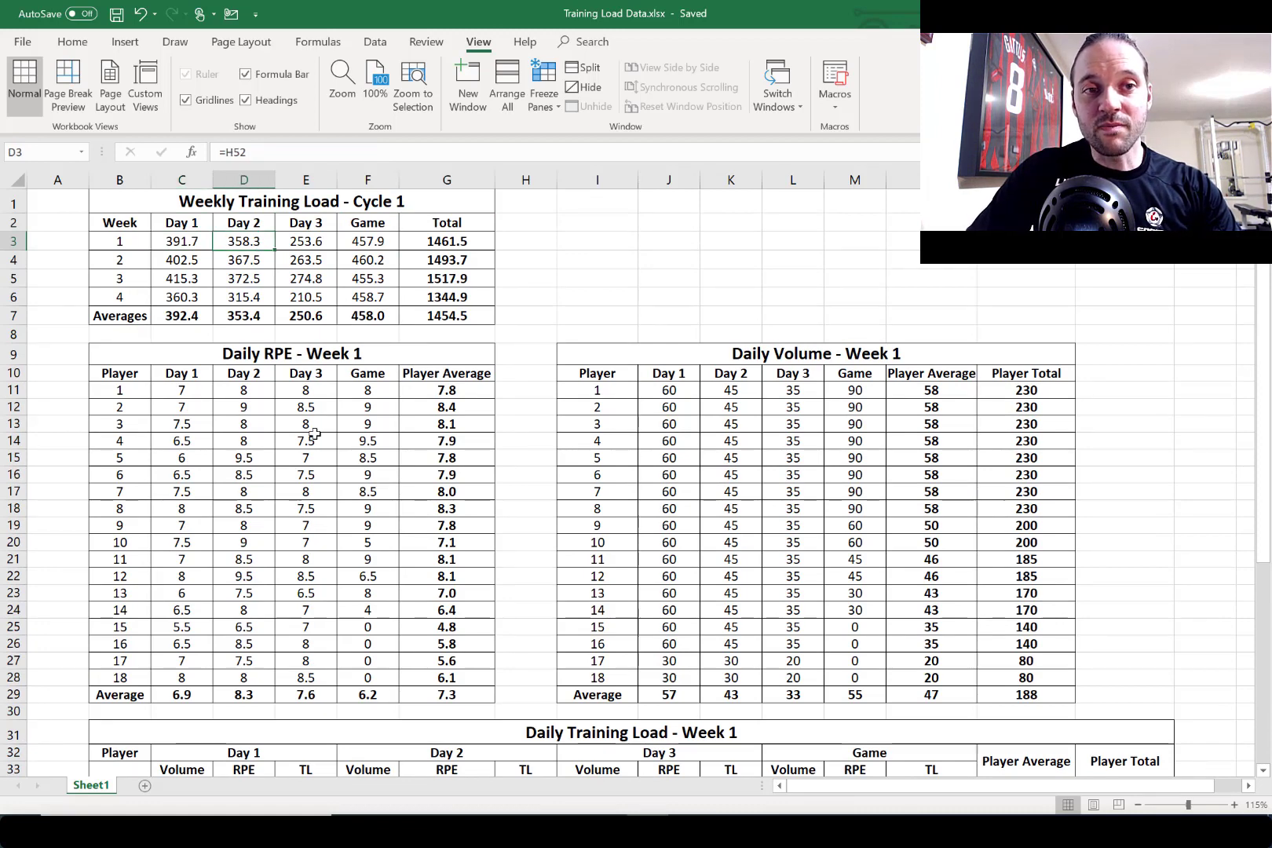
key("Right")
key("Right")
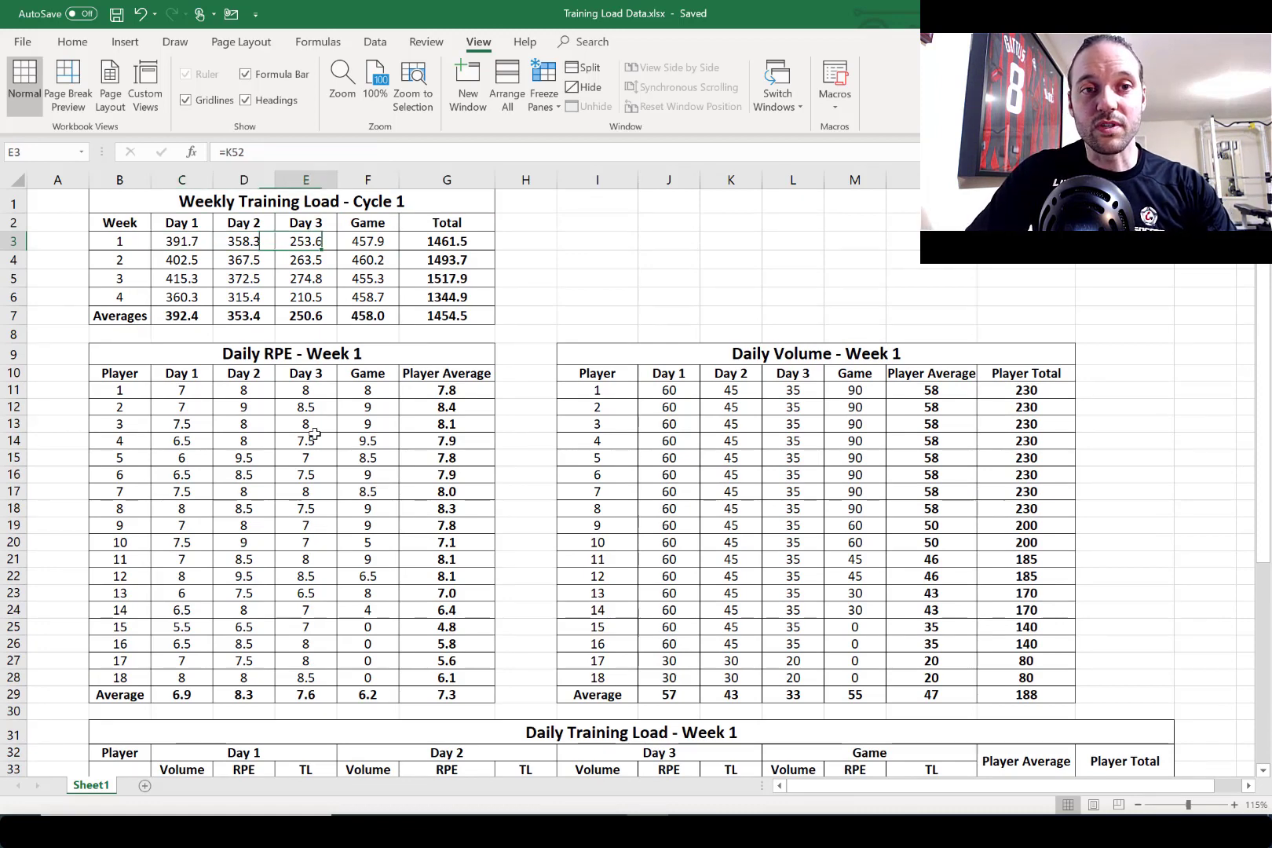
key("Right")
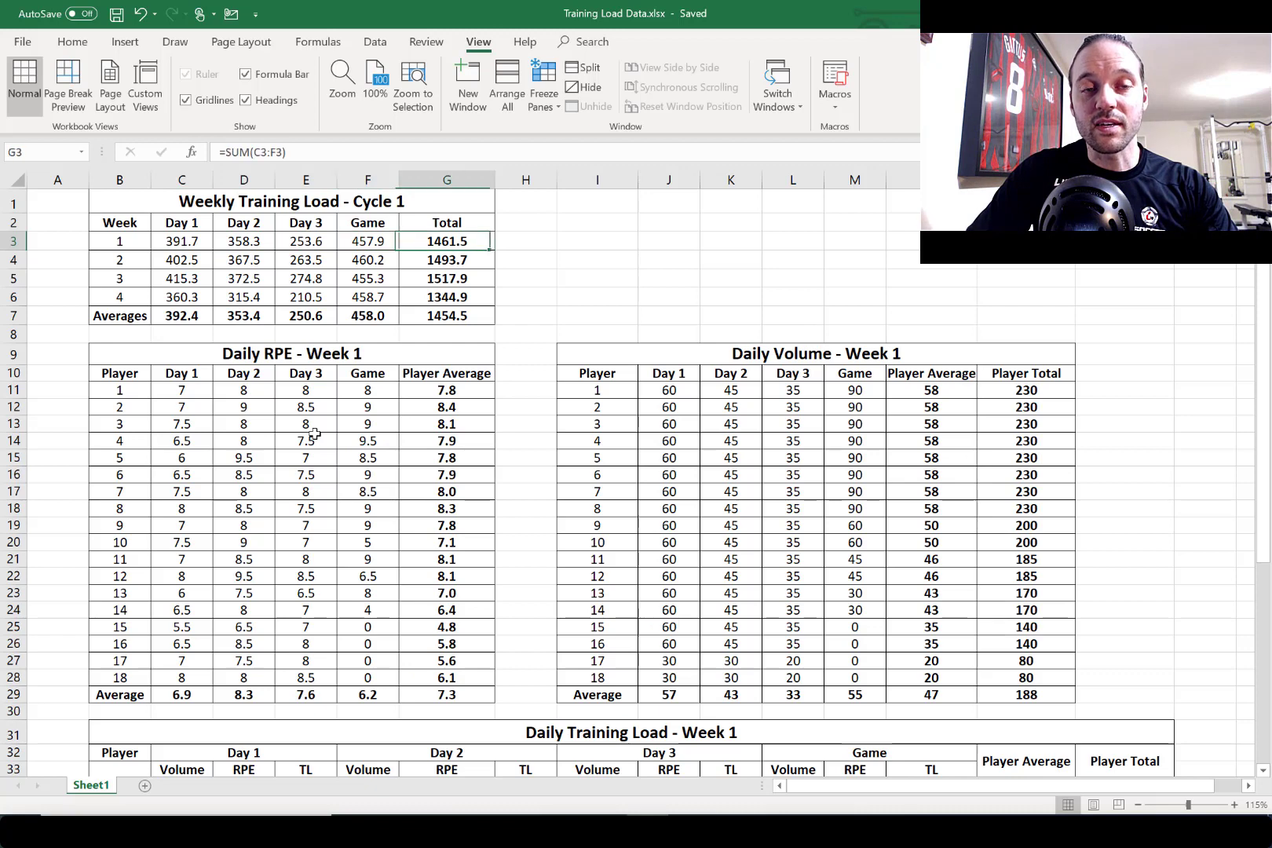
left_click(117, 261)
key("Down")
key("Down")
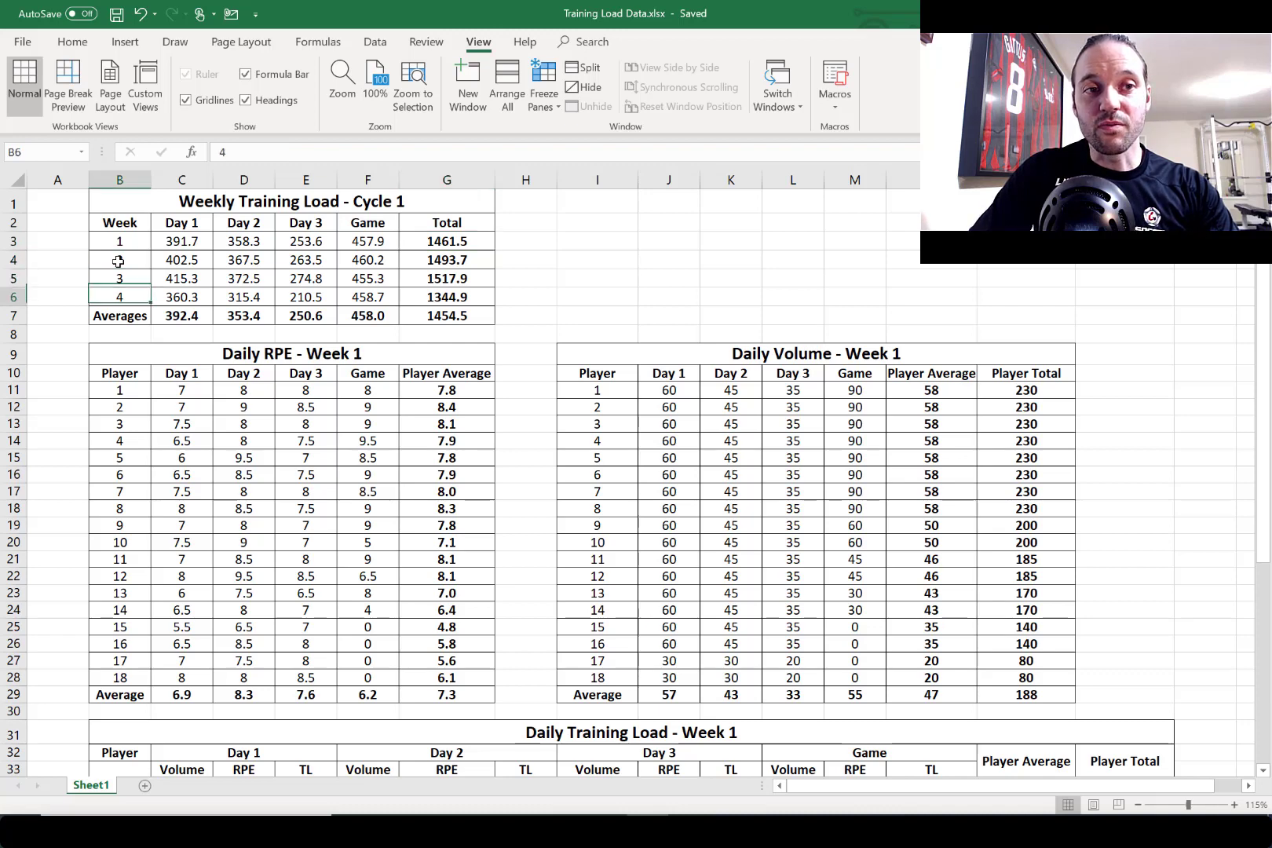
key("Down")
key("Right")
key("Right")
key("Right")
key("Right")
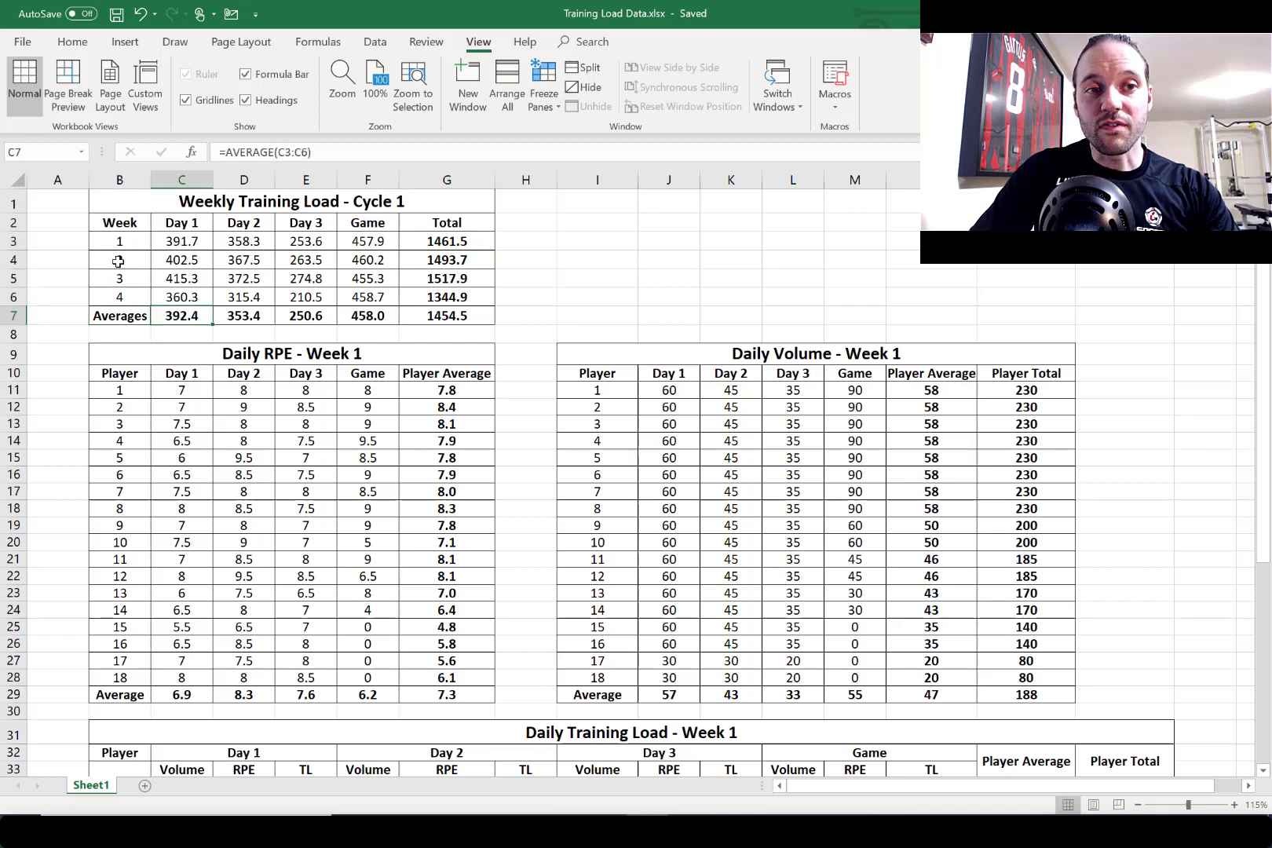
key("Left")
key("Left")
key("Left")
key("Left")
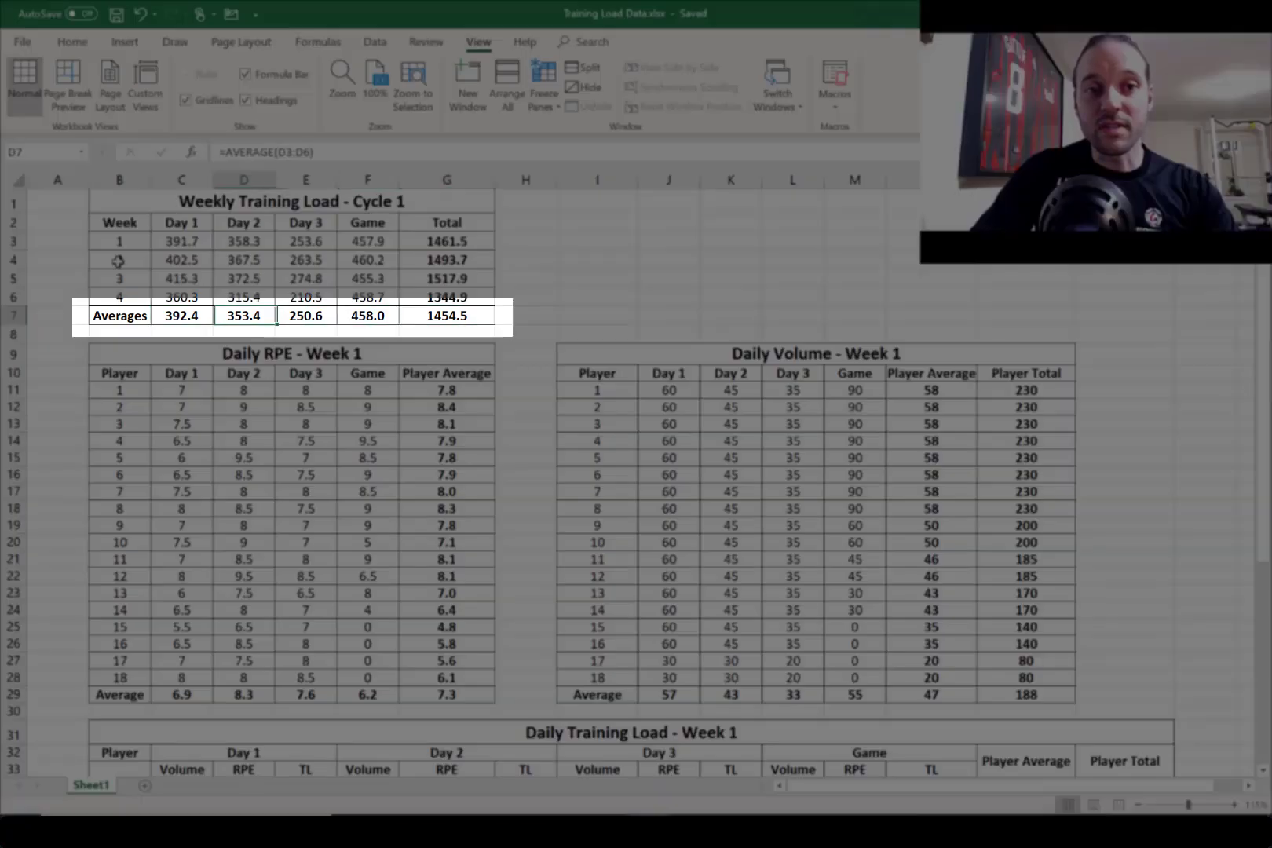
key("Right")
key("Right")
key("Right")
key("Right")
key("Right")
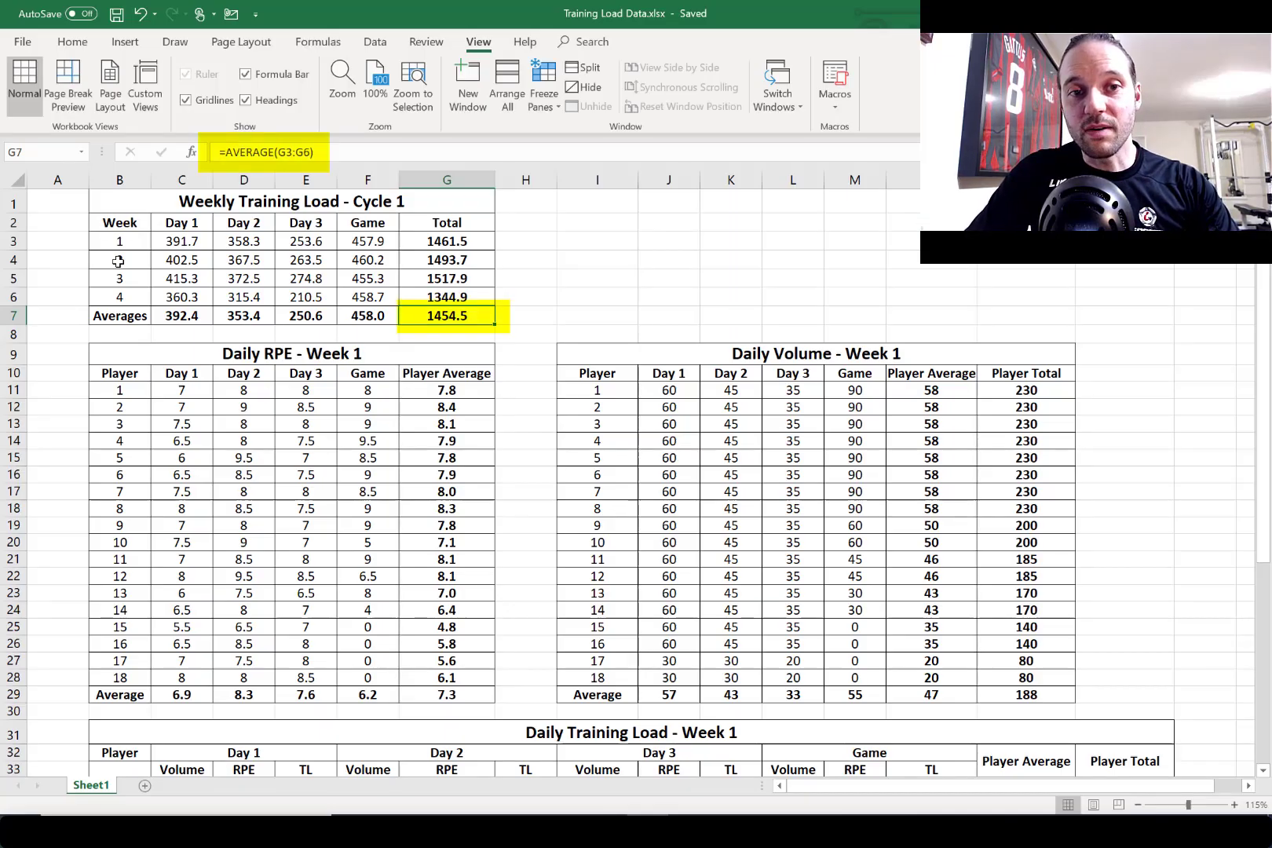
key("Up")
key("Up")
key("Up")
key("Up")
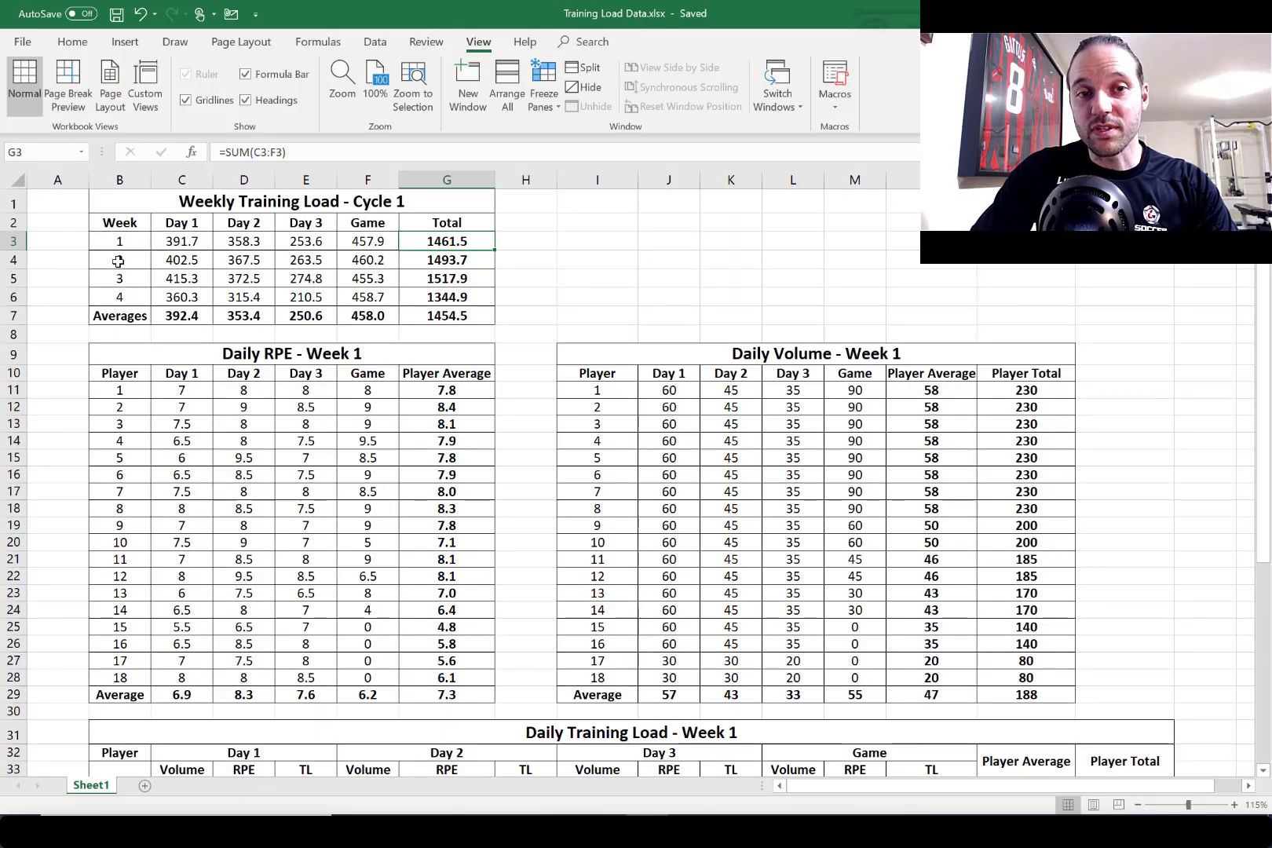
key("Down")
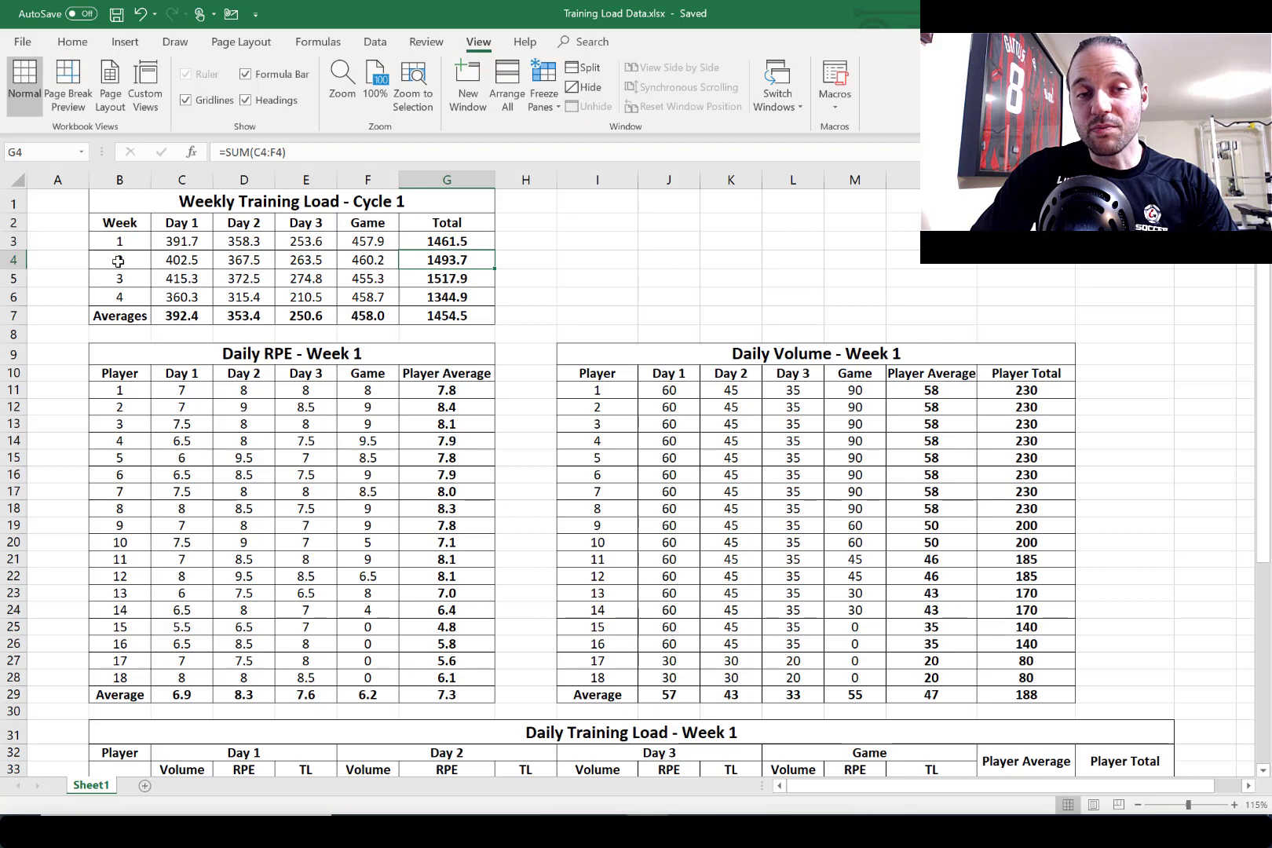
key("Down")
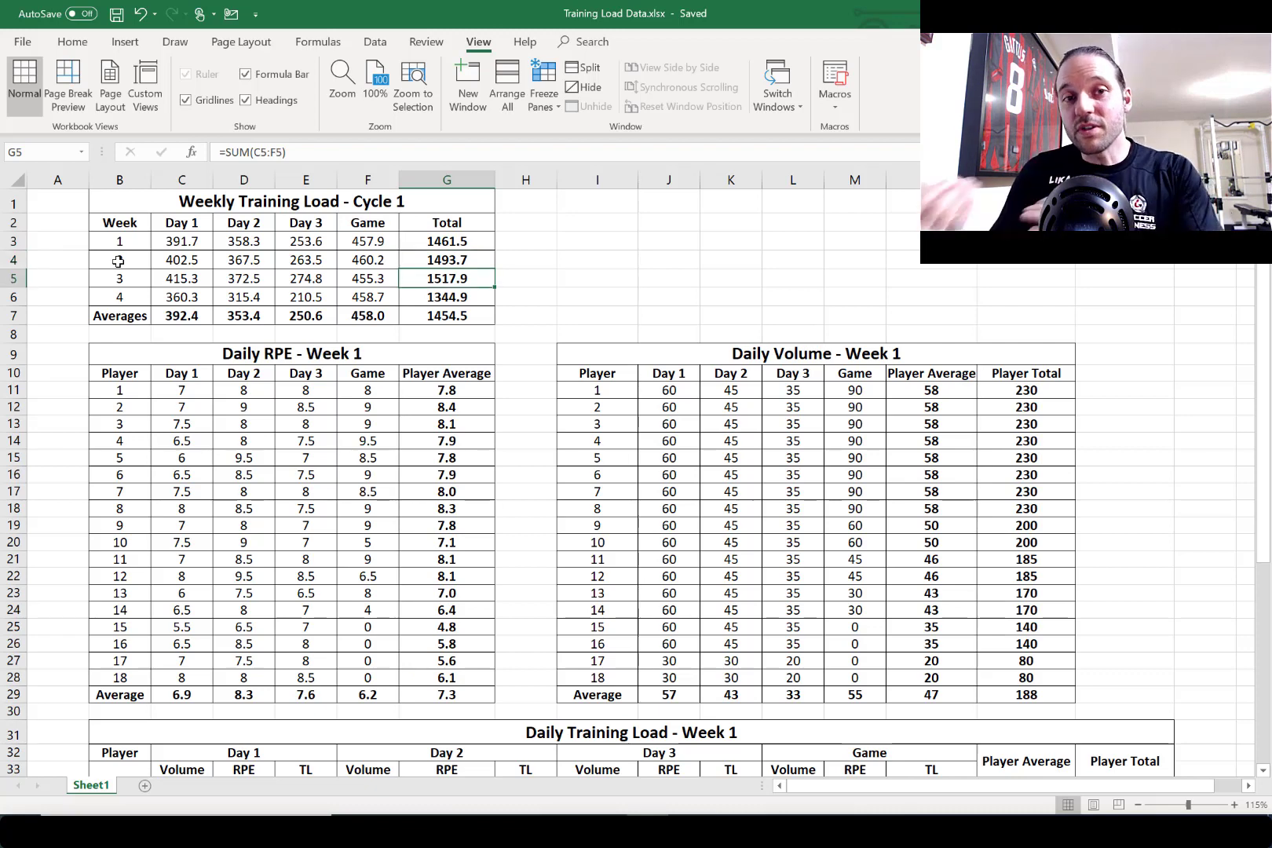
key("Down")
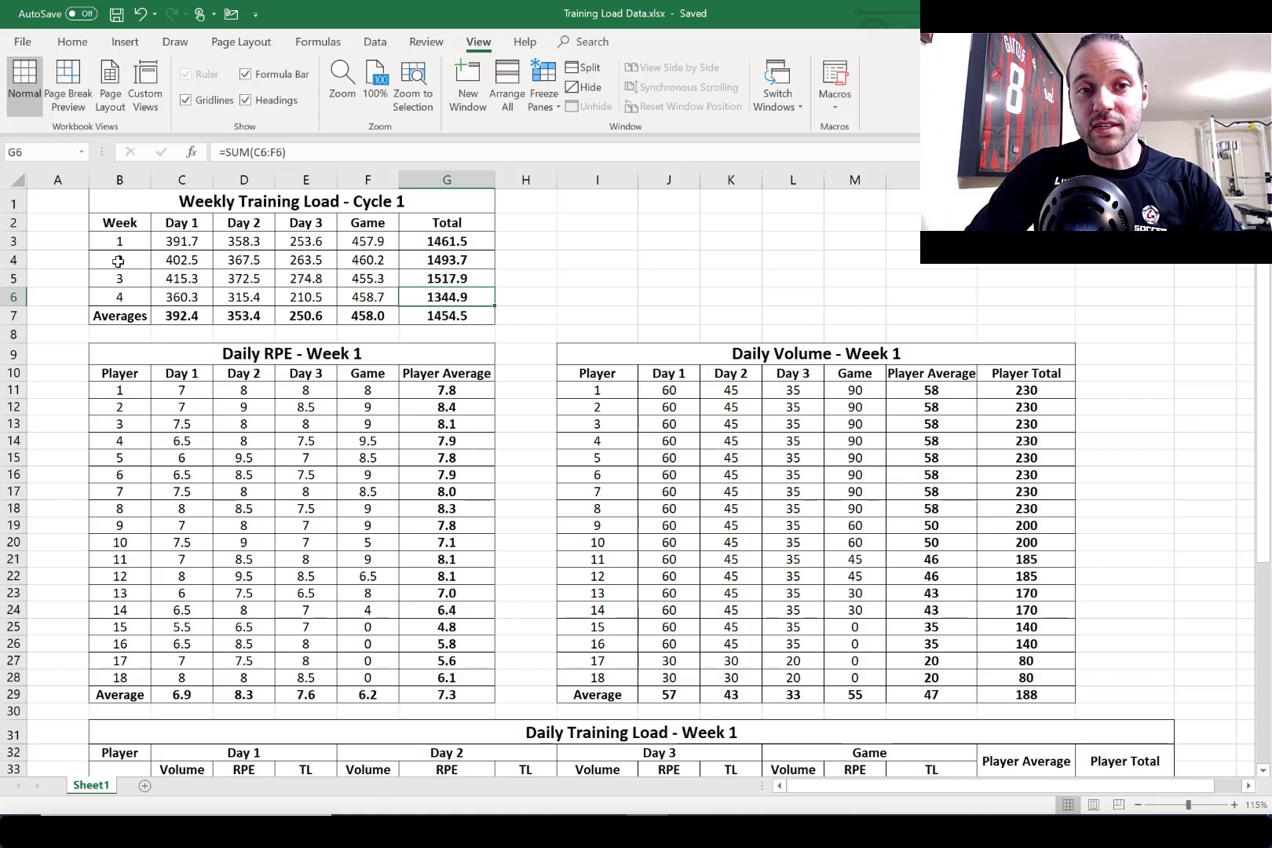